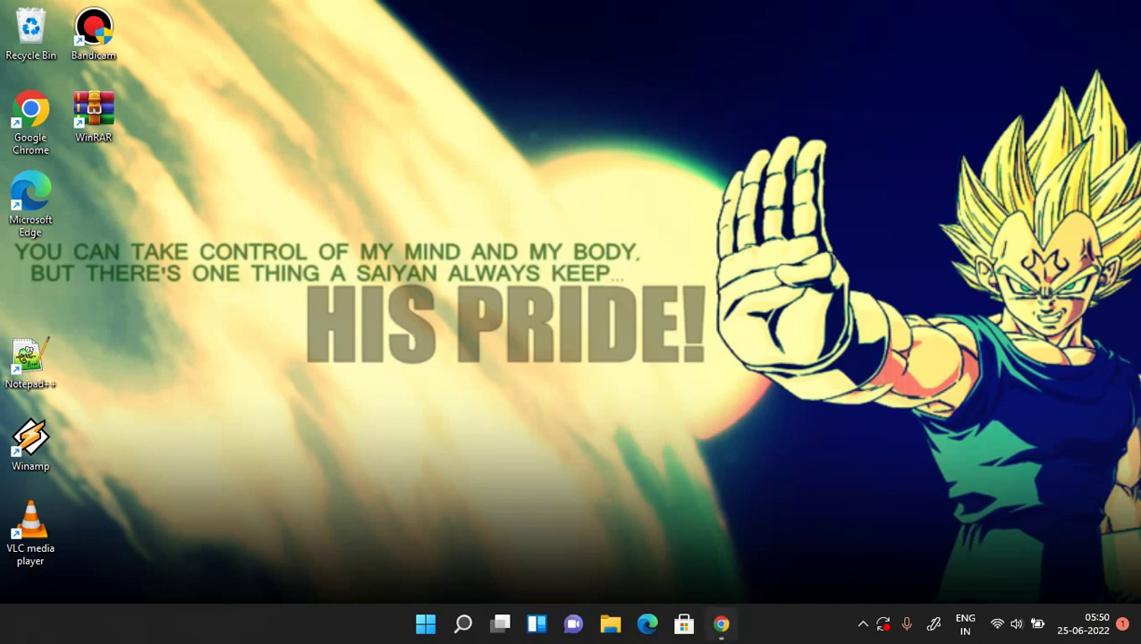
# Bring up the Unacademy Doubt Clearing Educator form in Chrome and examine its contact fields, category options and subject options
pyautogui.click(721, 623)
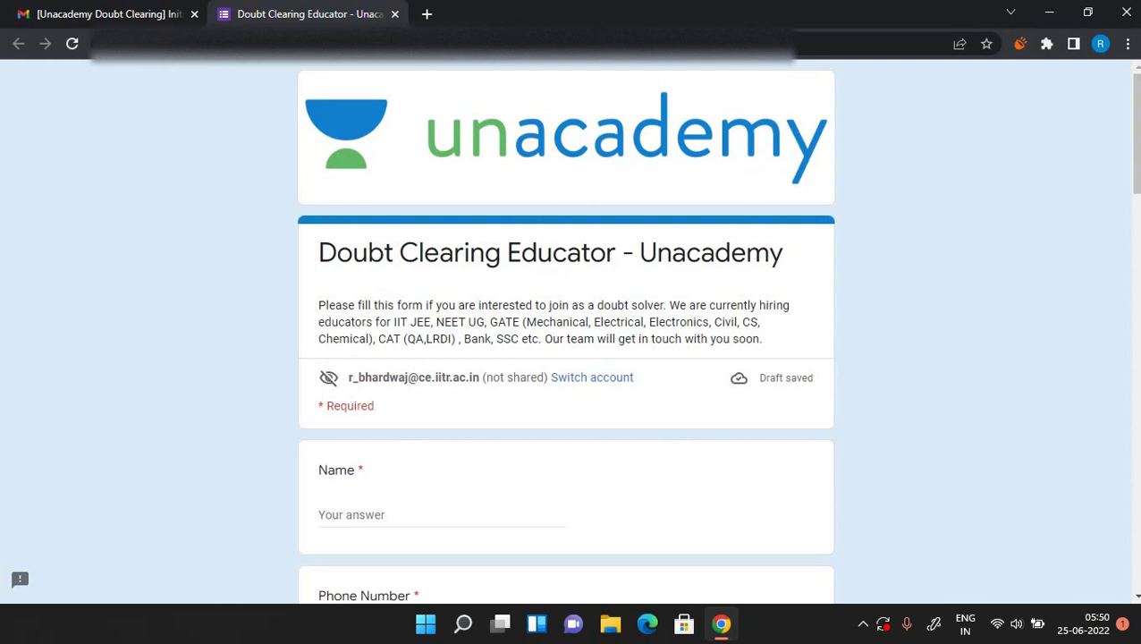
pyautogui.scroll(-1, 566, 331)
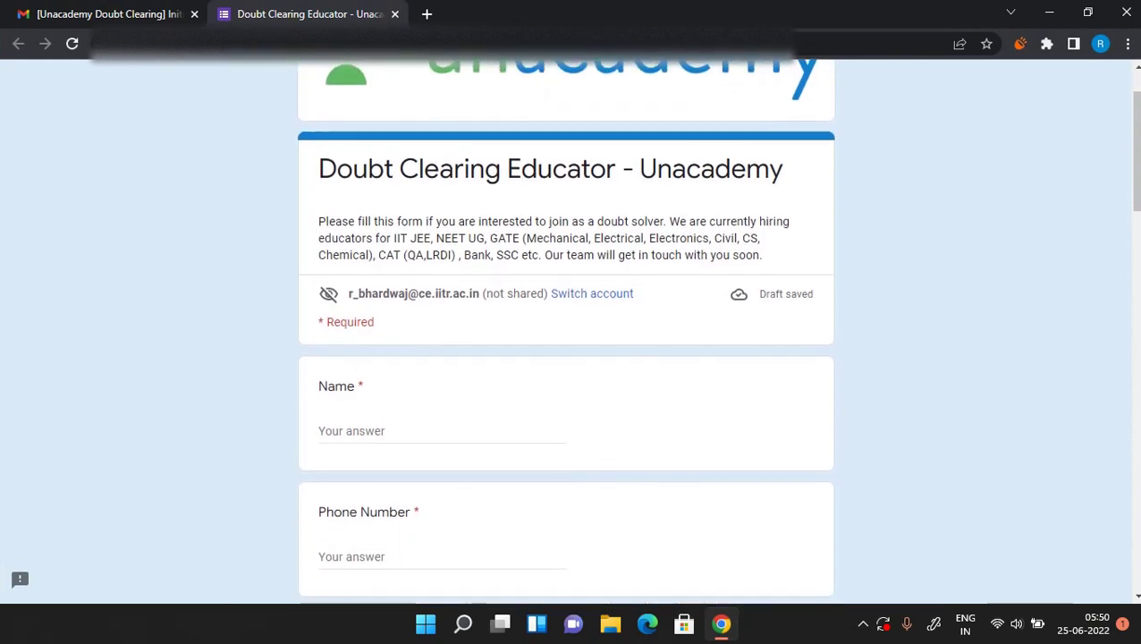
pyautogui.press('Tab')
pyautogui.scroll(-2, 566, 331)
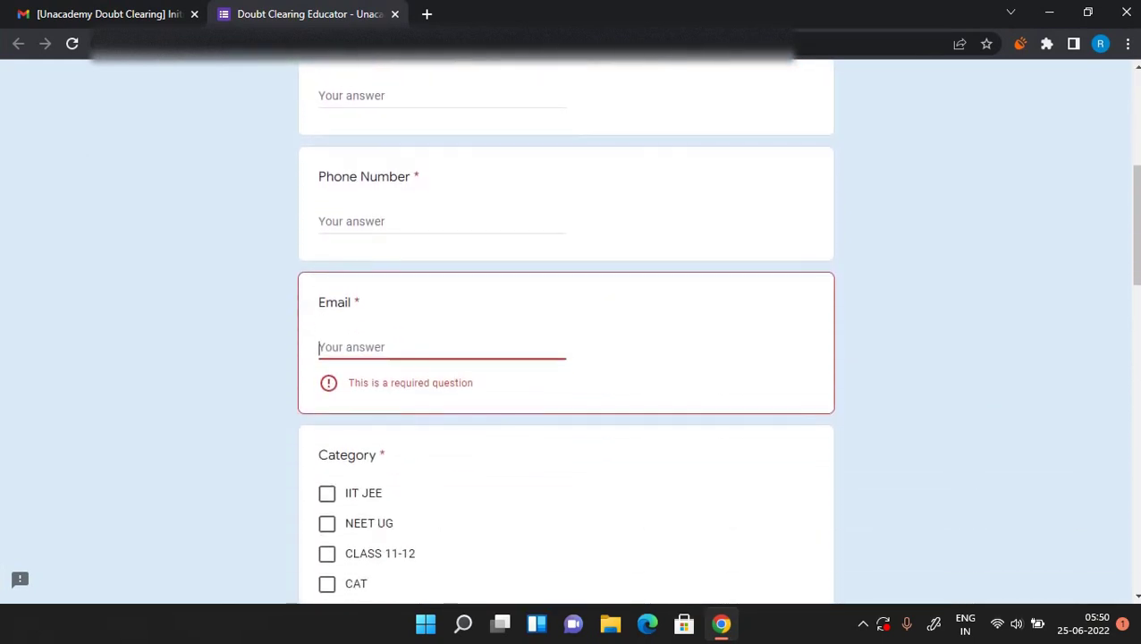
pyautogui.scroll(-1, 566, 330)
pyautogui.scroll(-1, 566, 331)
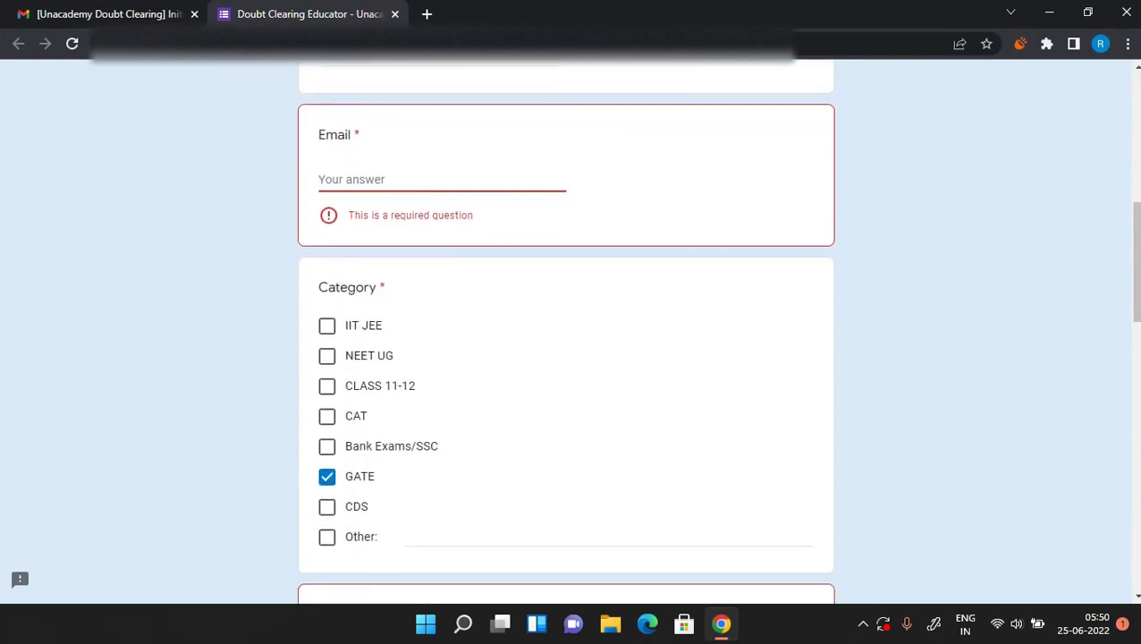
pyautogui.scroll(-1, 565, 331)
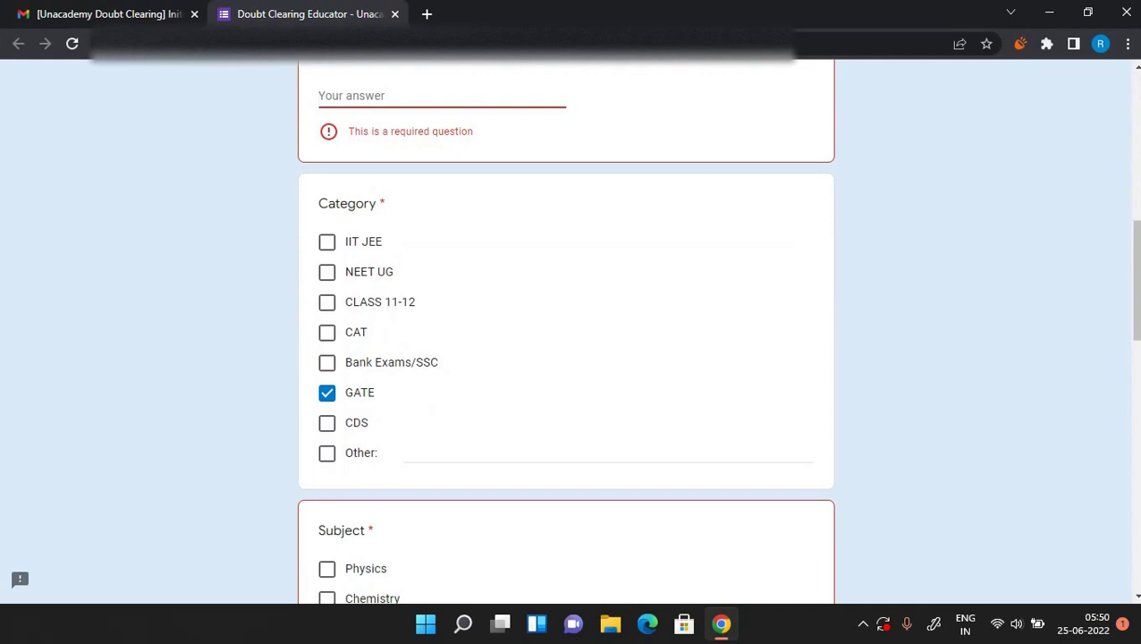
pyautogui.scroll(-2, 565, 331)
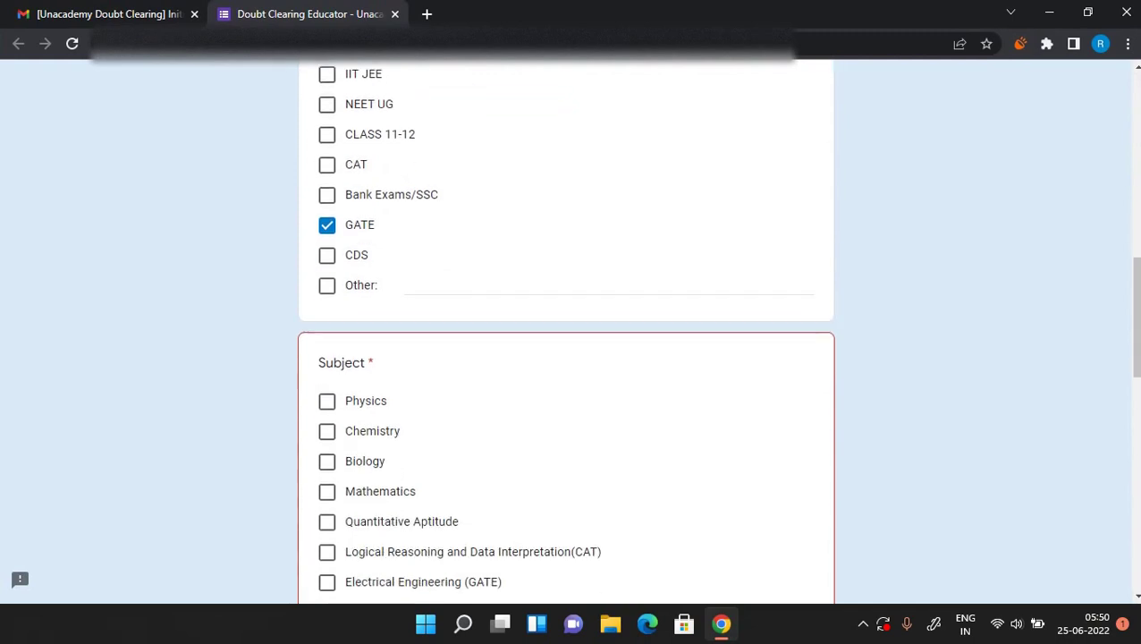
pyautogui.scroll(1, 566, 331)
pyautogui.scroll(-3, 566, 331)
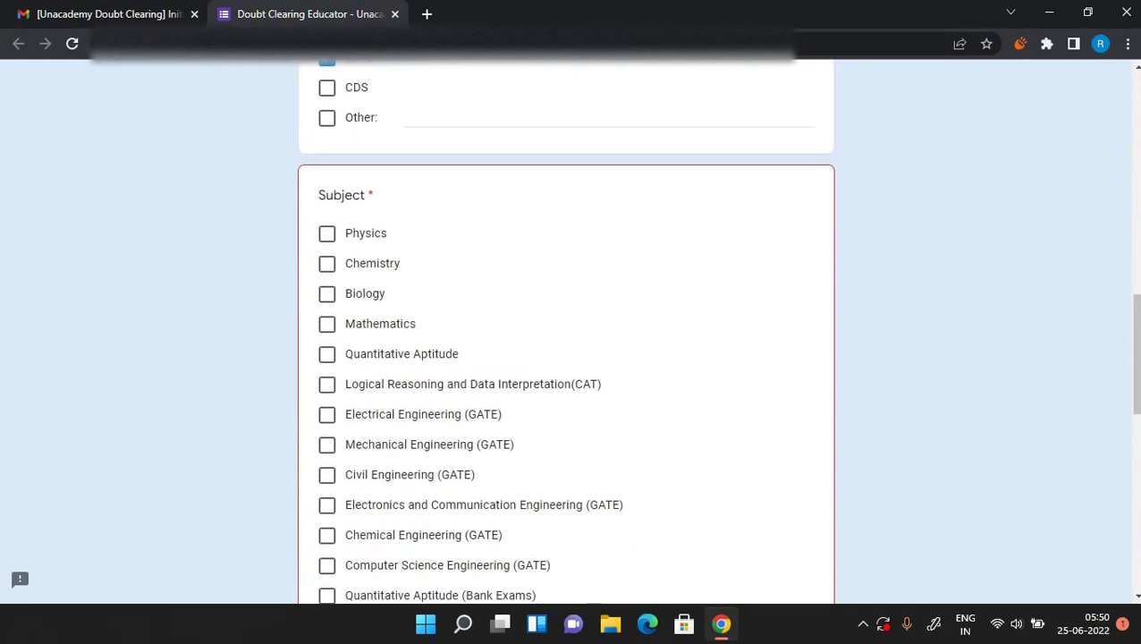
pyautogui.scroll(-1, 566, 331)
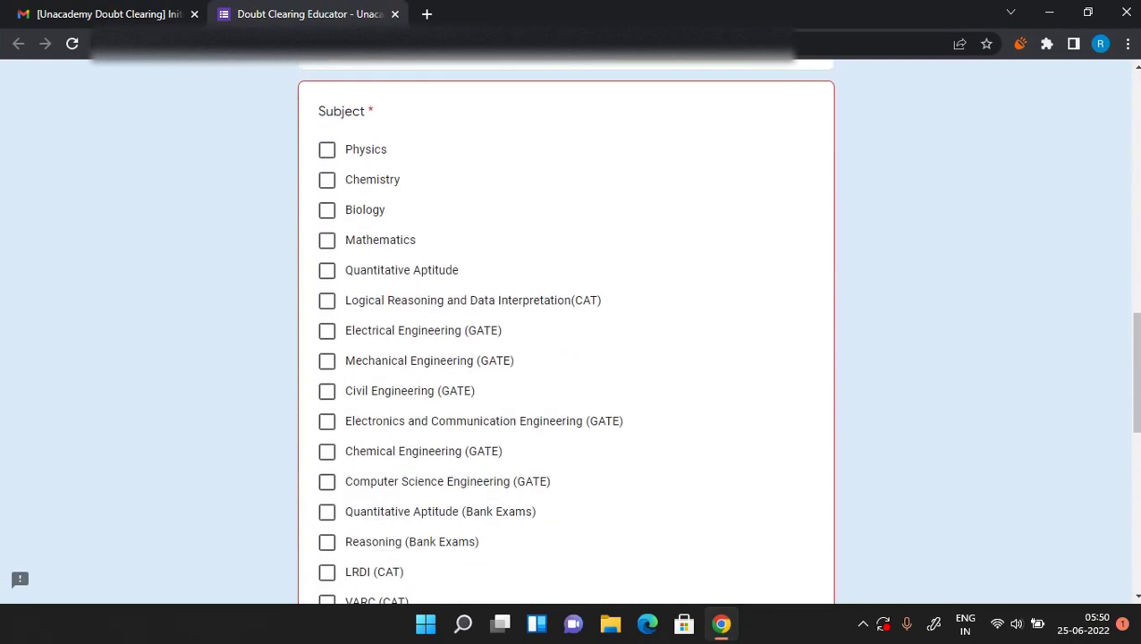
pyautogui.scroll(3, 566, 331)
pyautogui.scroll(2, 566, 330)
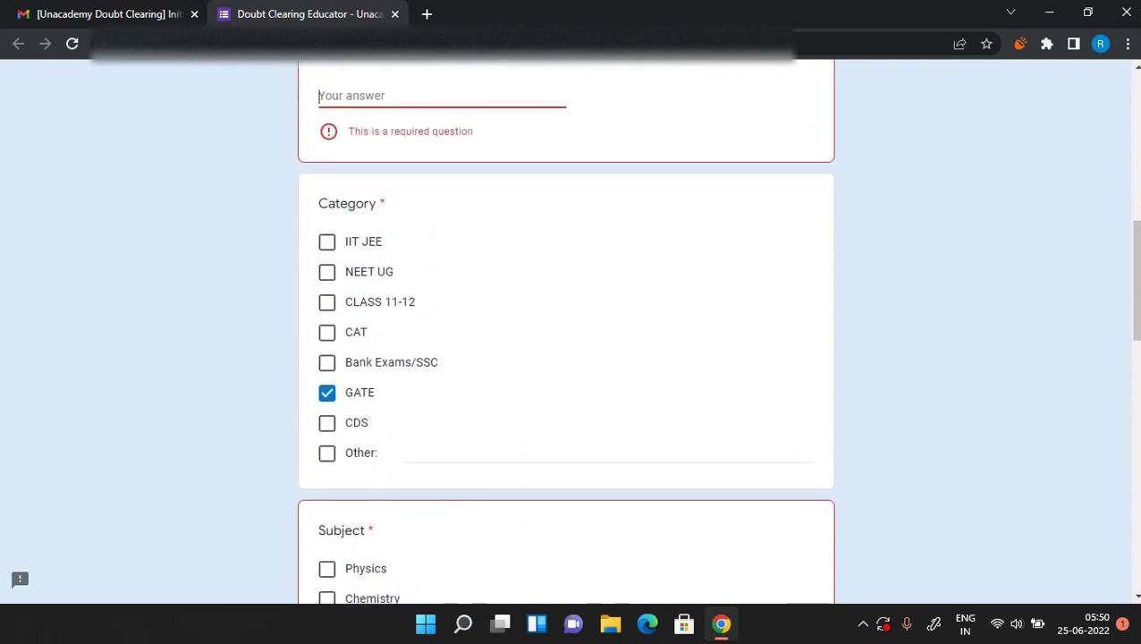
# Change the category from GATE to CAT and select the Logical Reasoning and Data Interpretation(CAT) and Quantitative Aptitude subjects
pyautogui.click(326, 331)
pyautogui.click(326, 392)
pyautogui.scroll(-3, 566, 331)
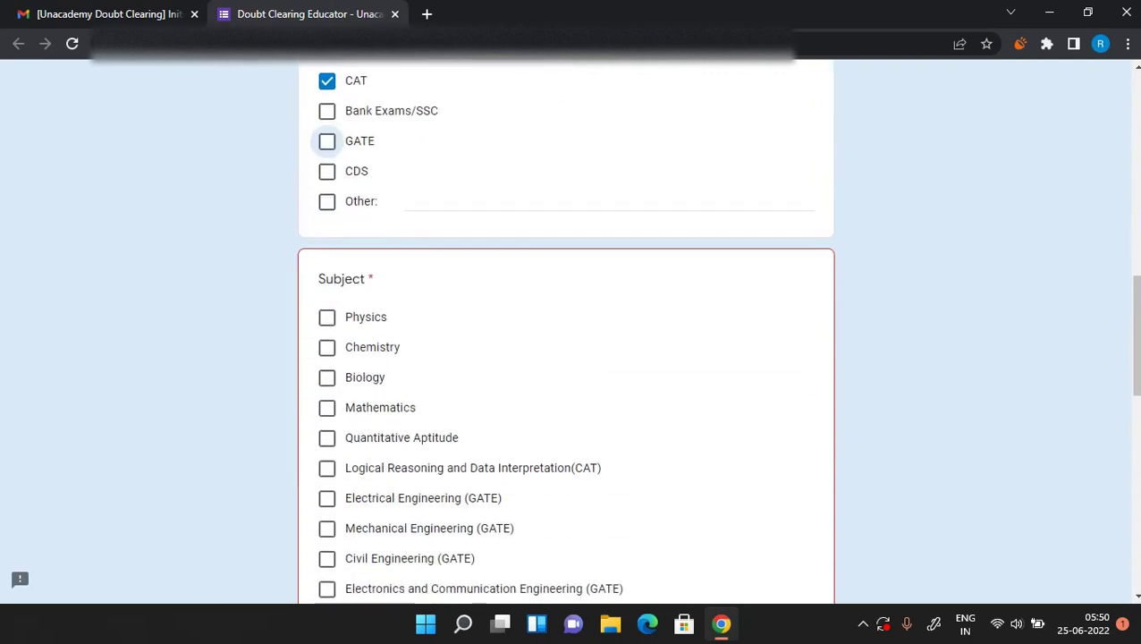
pyautogui.click(327, 467)
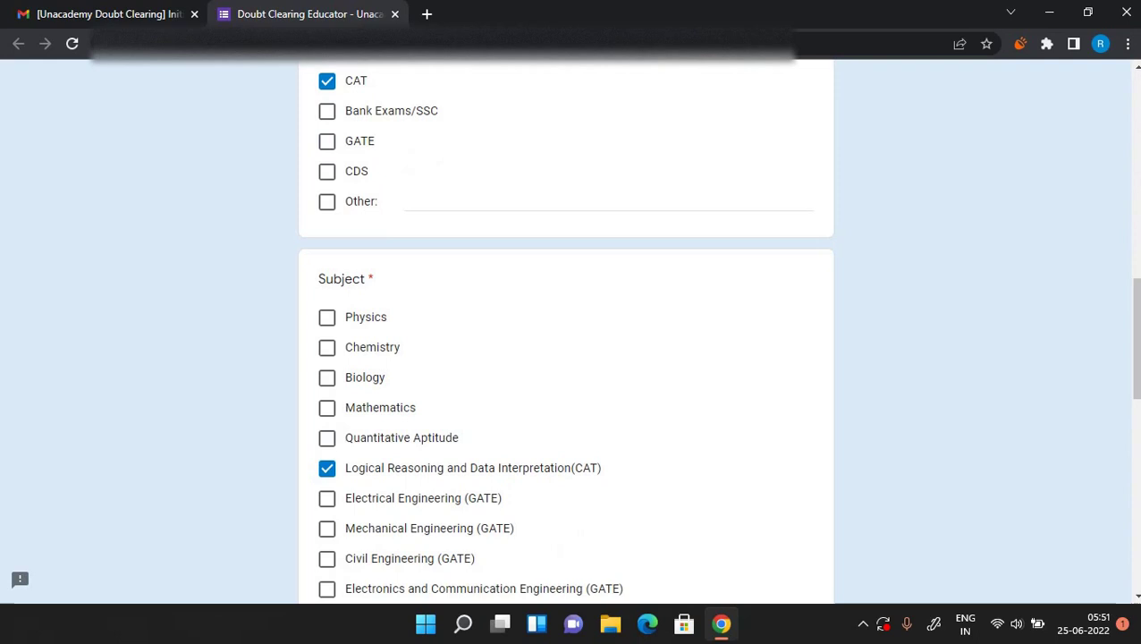
pyautogui.click(326, 437)
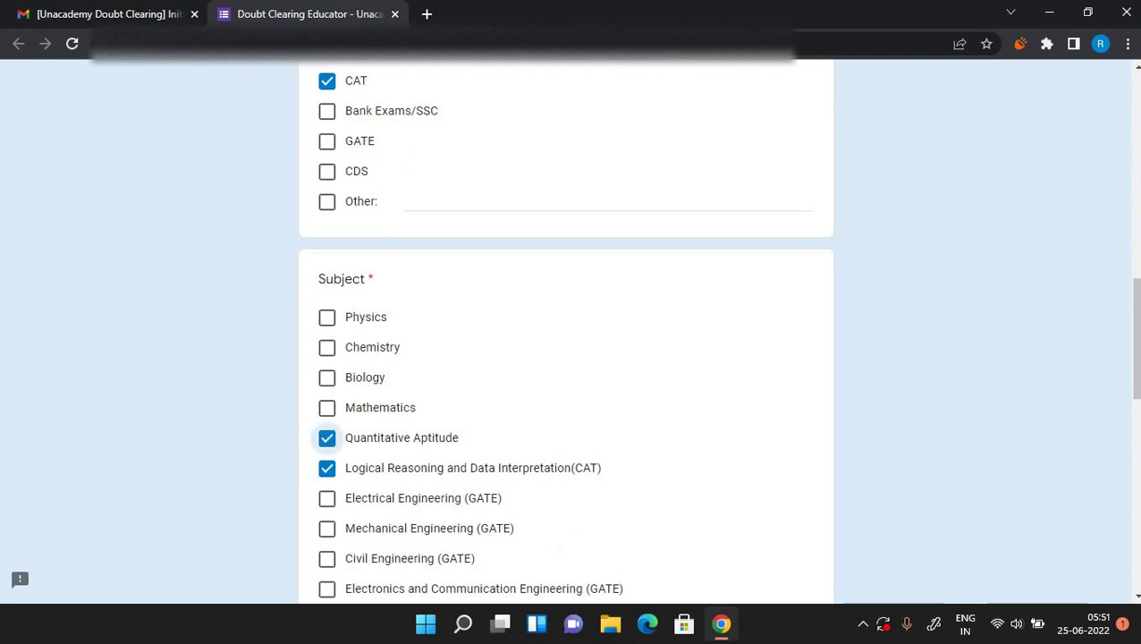
# Switch the category back from CAT to GATE and deselect the Quantitative Aptitude and Logical Reasoning and Data Interpretation(CAT) subjects
pyautogui.scroll(2, 327, 437)
pyautogui.click(327, 248)
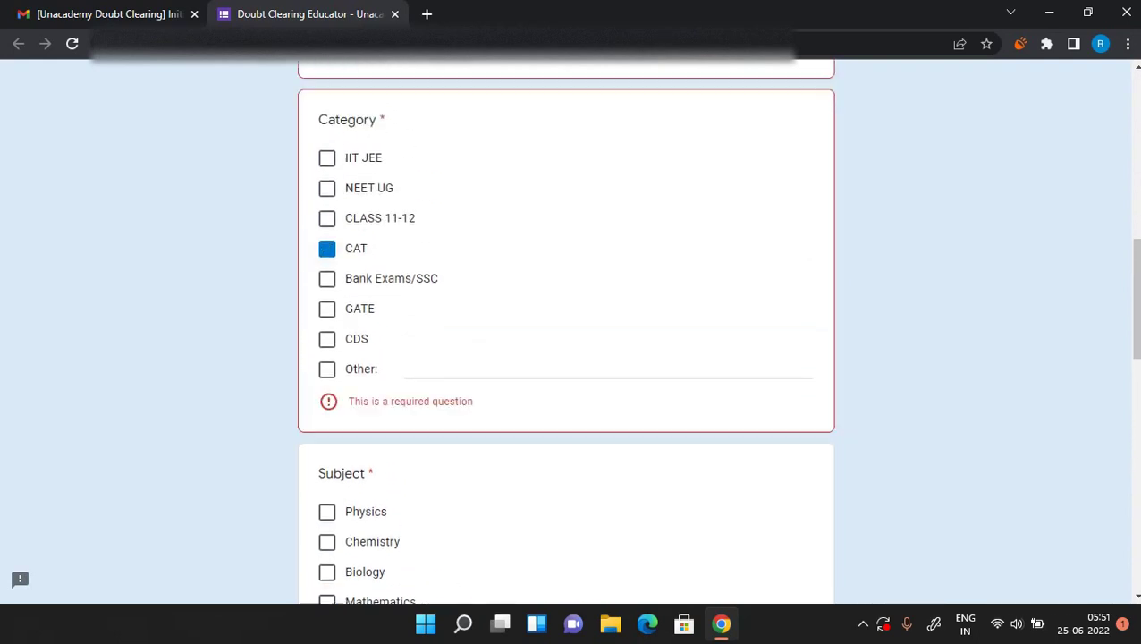
pyautogui.click(326, 309)
pyautogui.scroll(-4, 326, 309)
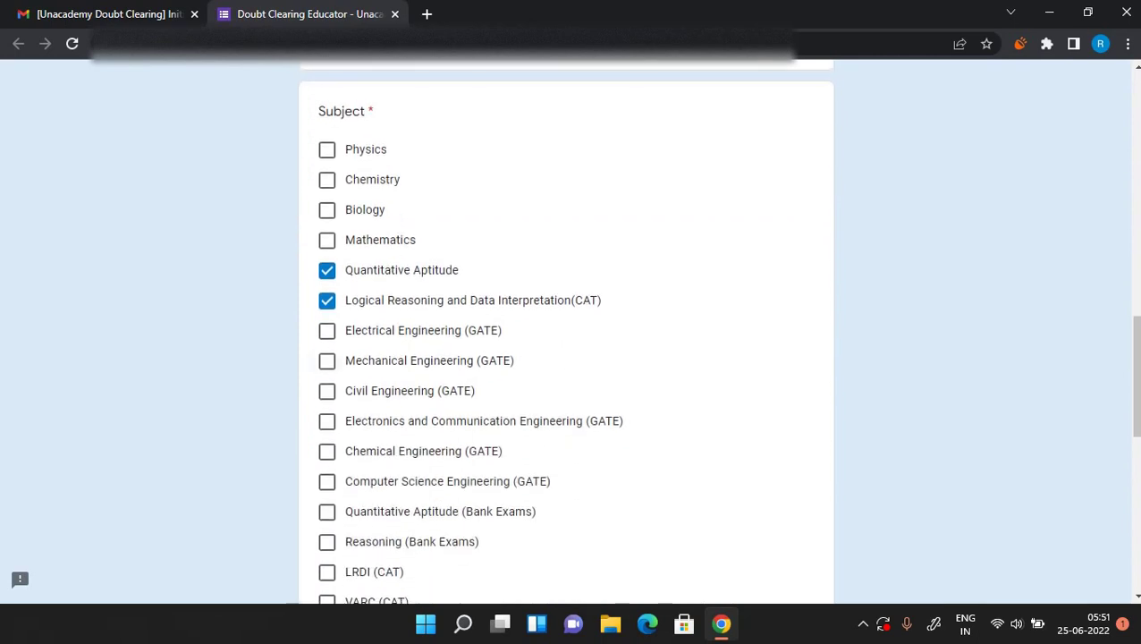
pyautogui.click(326, 301)
pyautogui.click(327, 270)
# Select and deselect the Electrical Engineering (GATE) and Civil Engineering (GATE) subjects in turn
pyautogui.click(326, 329)
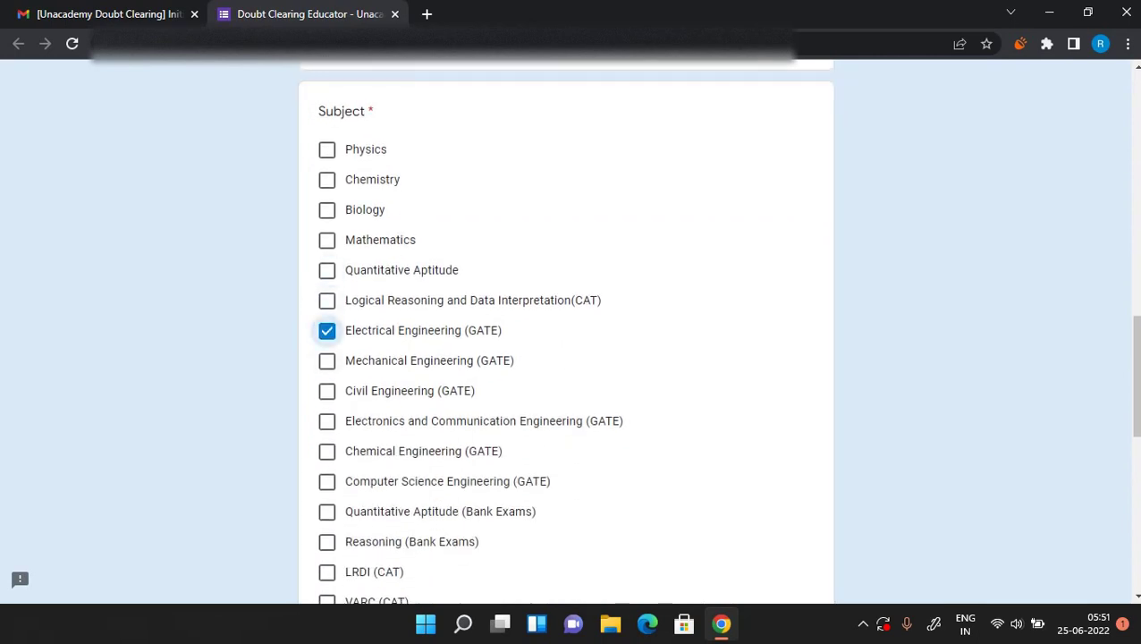
pyautogui.click(326, 330)
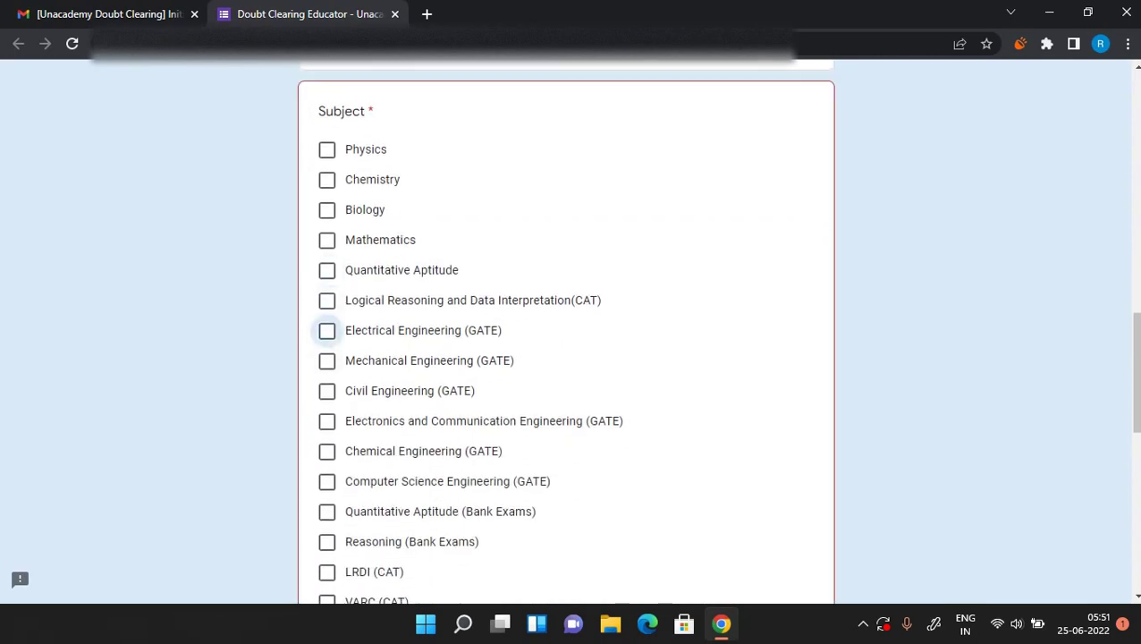
pyautogui.click(327, 391)
pyautogui.click(326, 390)
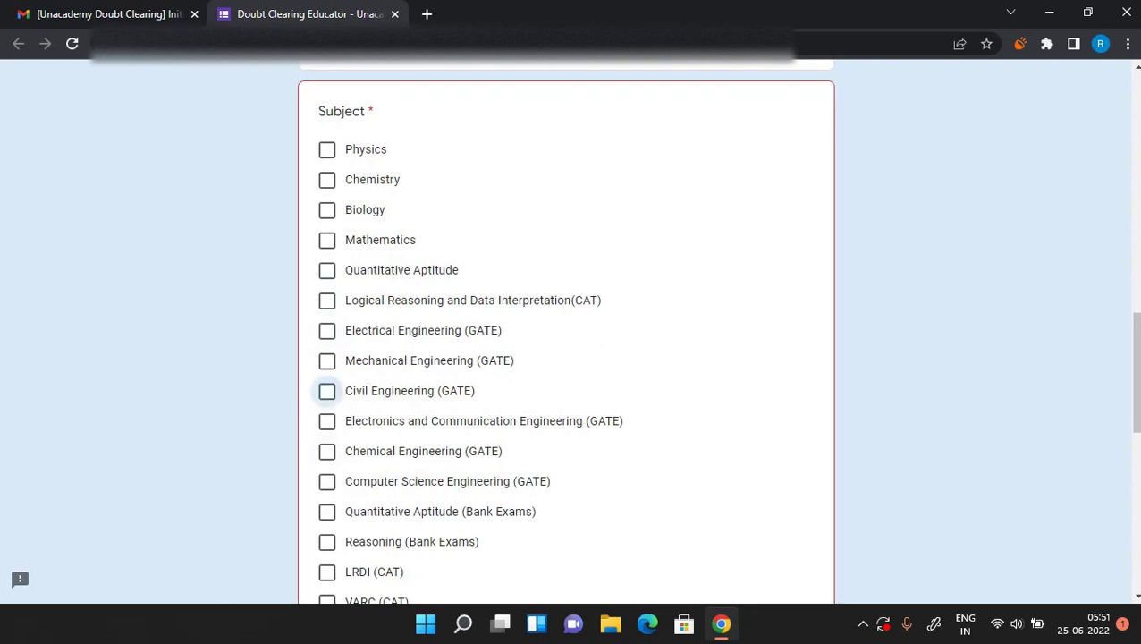
# Try Yes as the answer to the pentab question and set it back to Ready to purchase
pyautogui.scroll(-5, 326, 391)
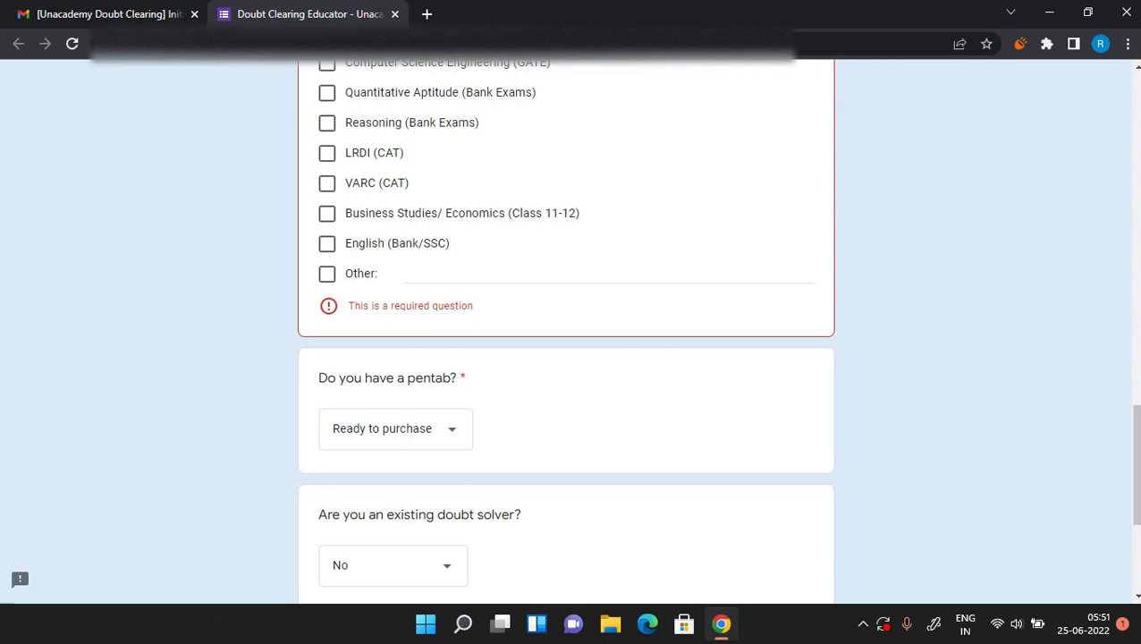
pyautogui.click(395, 428)
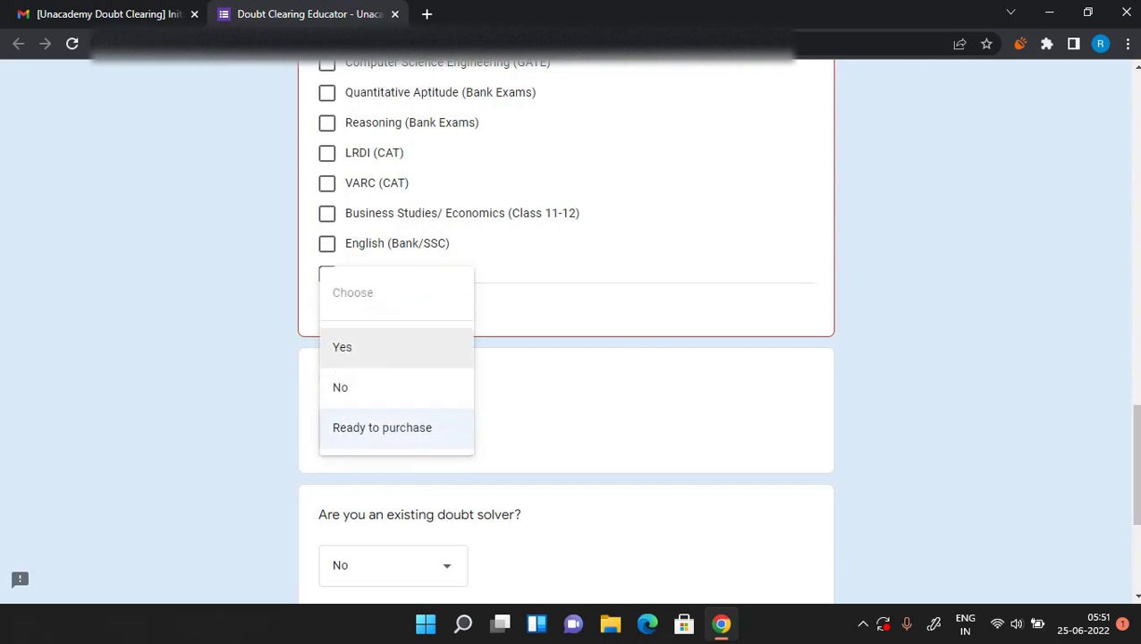
pyautogui.click(384, 347)
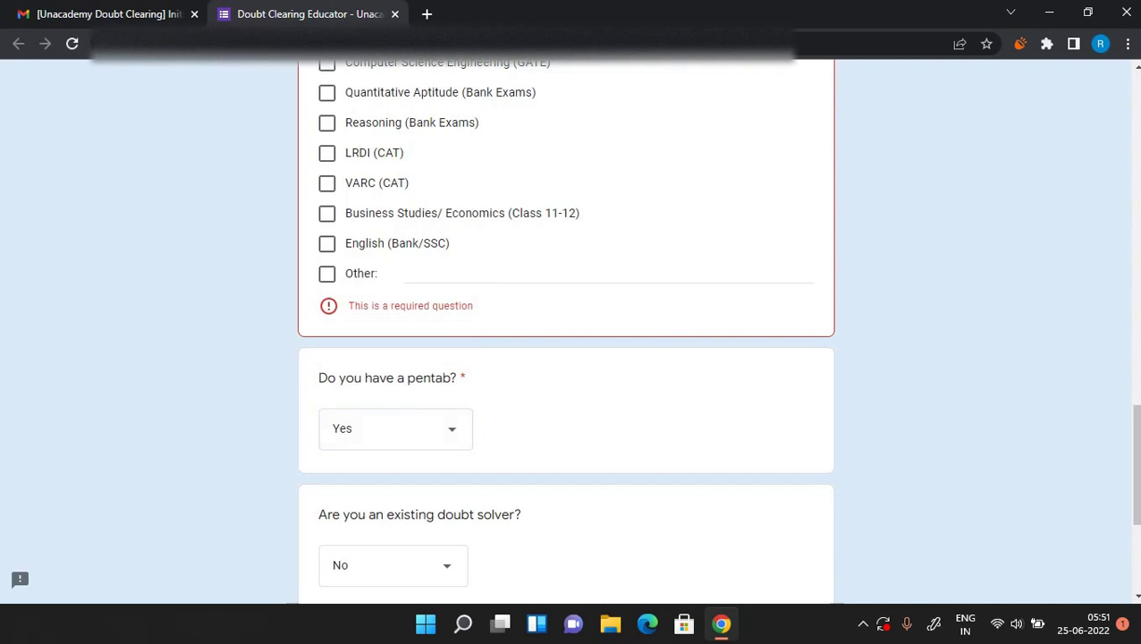
pyautogui.press('space')
pyautogui.press('Down')
pyautogui.press('Down')
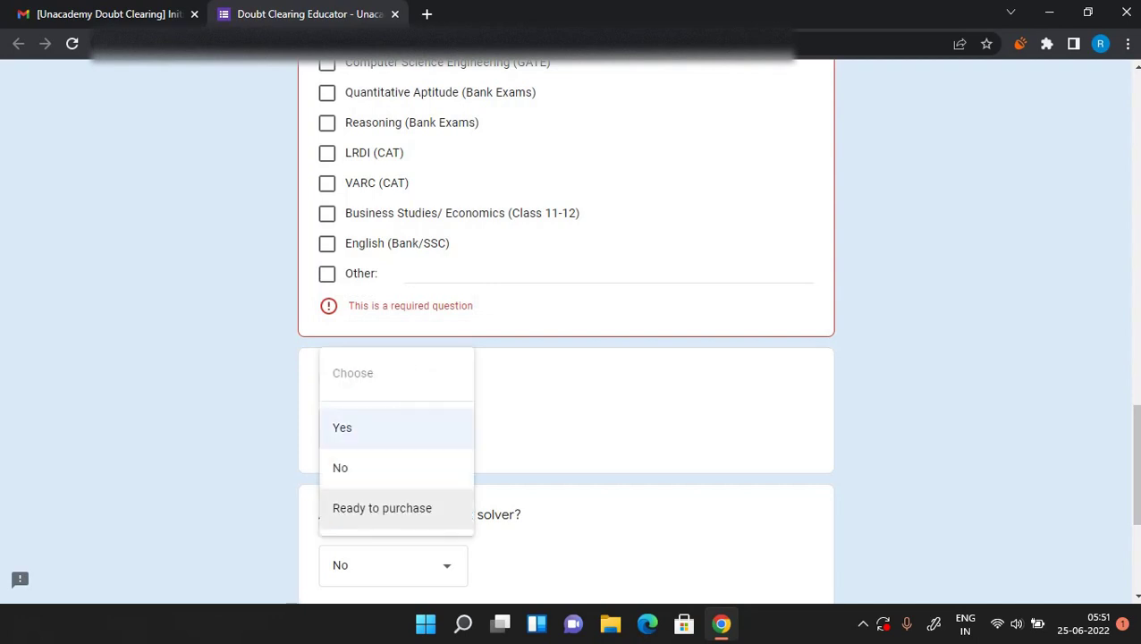
pyautogui.press('Return')
# Examine the existing doubt solver question, the resume link field and the form as a whole
pyautogui.scroll(-2, 565, 357)
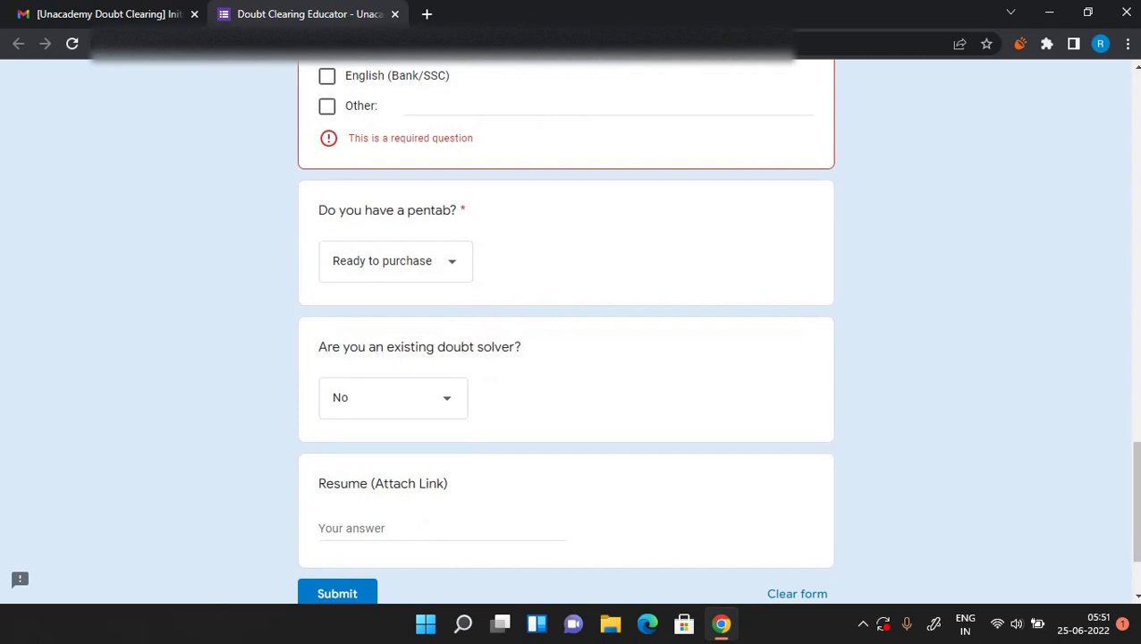
pyautogui.press('Tab')
pyautogui.press('Return')
pyautogui.press('Return')
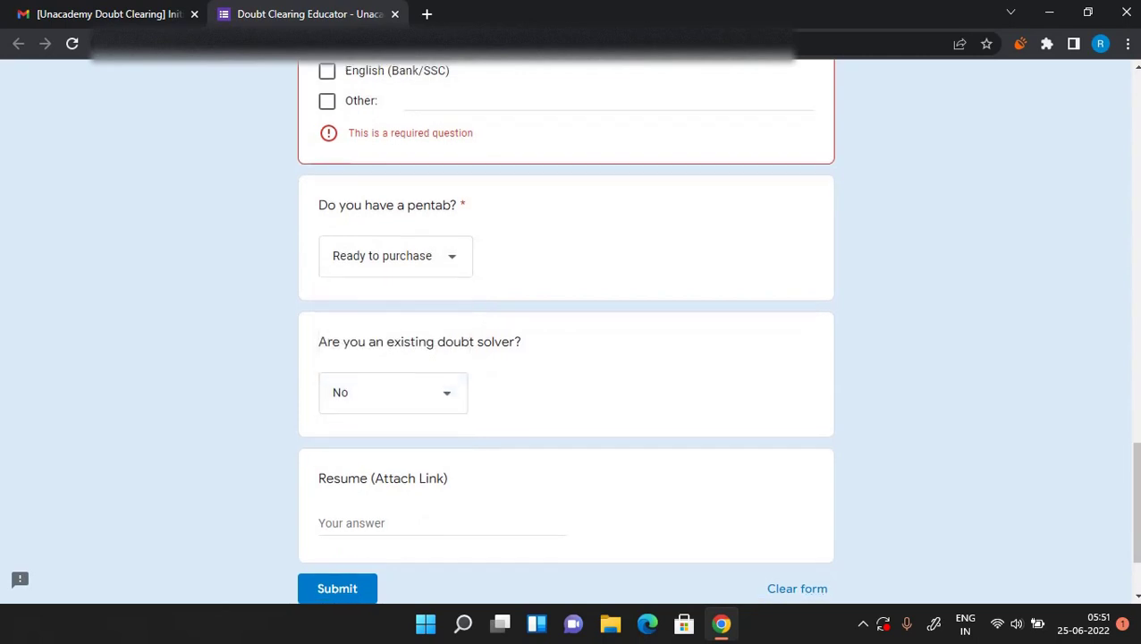
pyautogui.press('Tab')
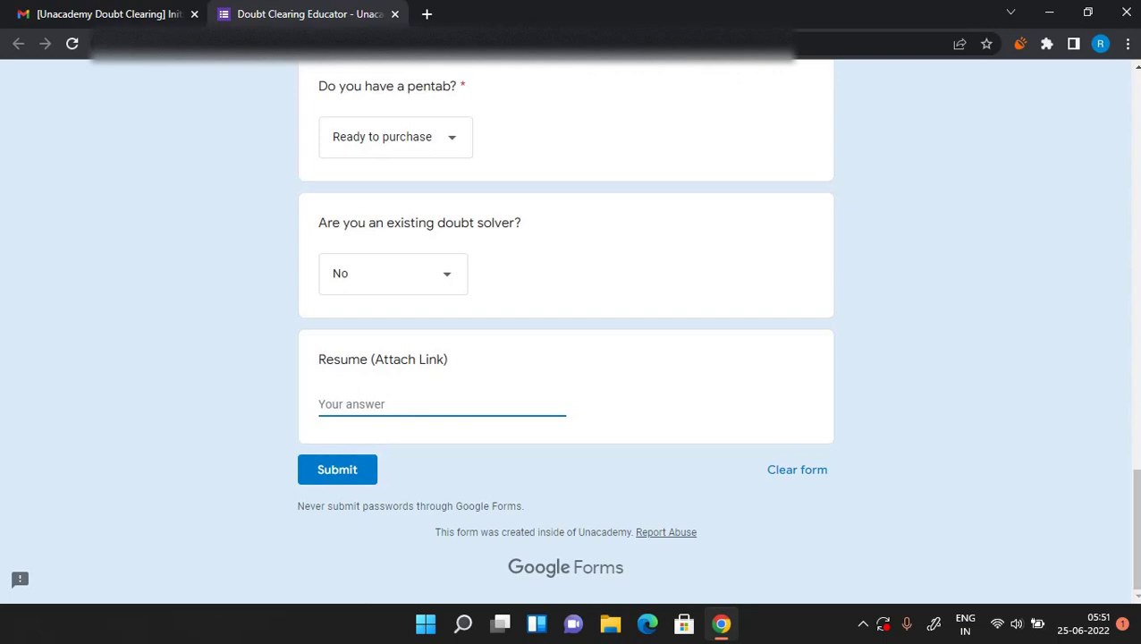
pyautogui.press('Return')
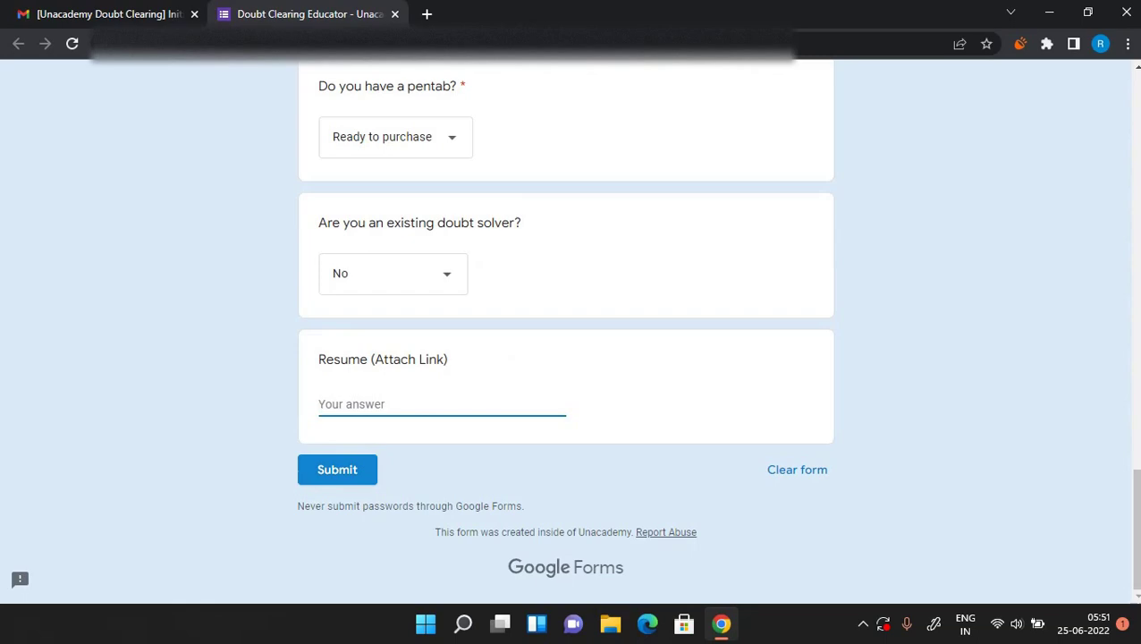
pyautogui.press('Return')
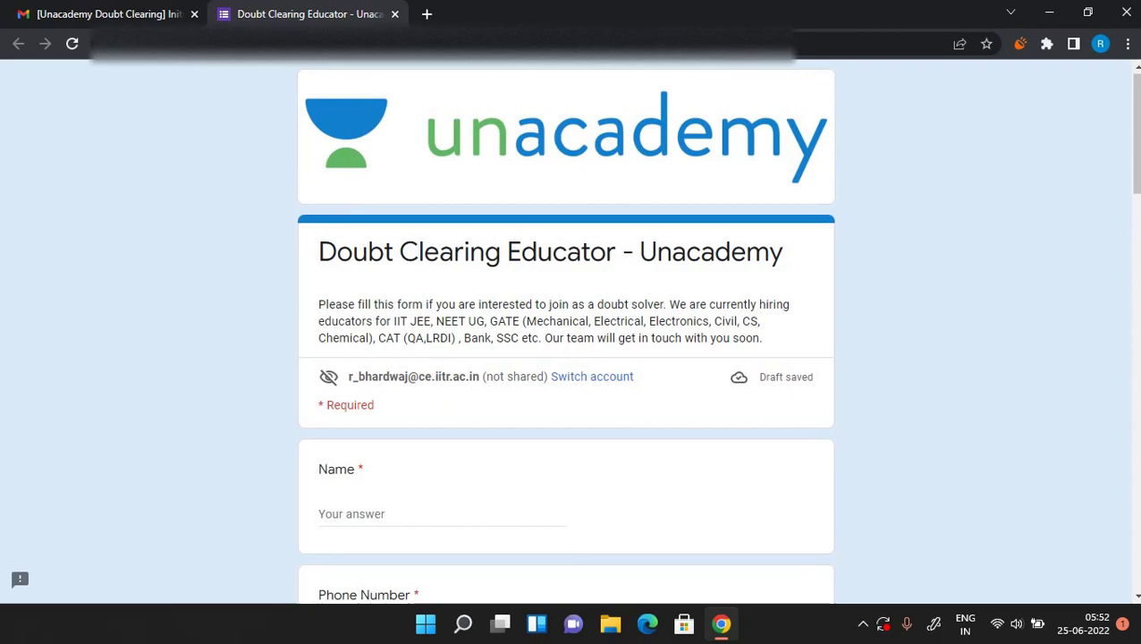
pyautogui.scroll(-8, 566, 358)
pyautogui.scroll(8, 566, 357)
# Switch to the Gmail message about demo video submission and open its Question_1 and Question_2 links in new tabs
pyautogui.hotkey('ctrl', 'shift', 'Tab')
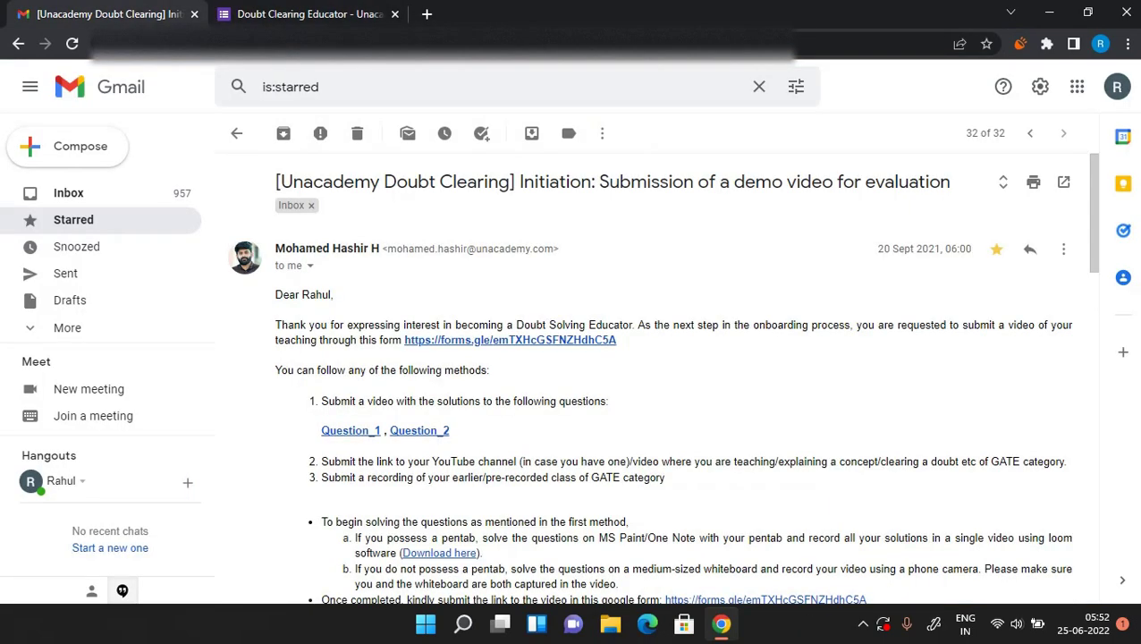
pyautogui.scroll(-2, 661, 379)
pyautogui.scroll(2, 662, 380)
pyautogui.rightClick(351, 430)
pyautogui.click(402, 288)
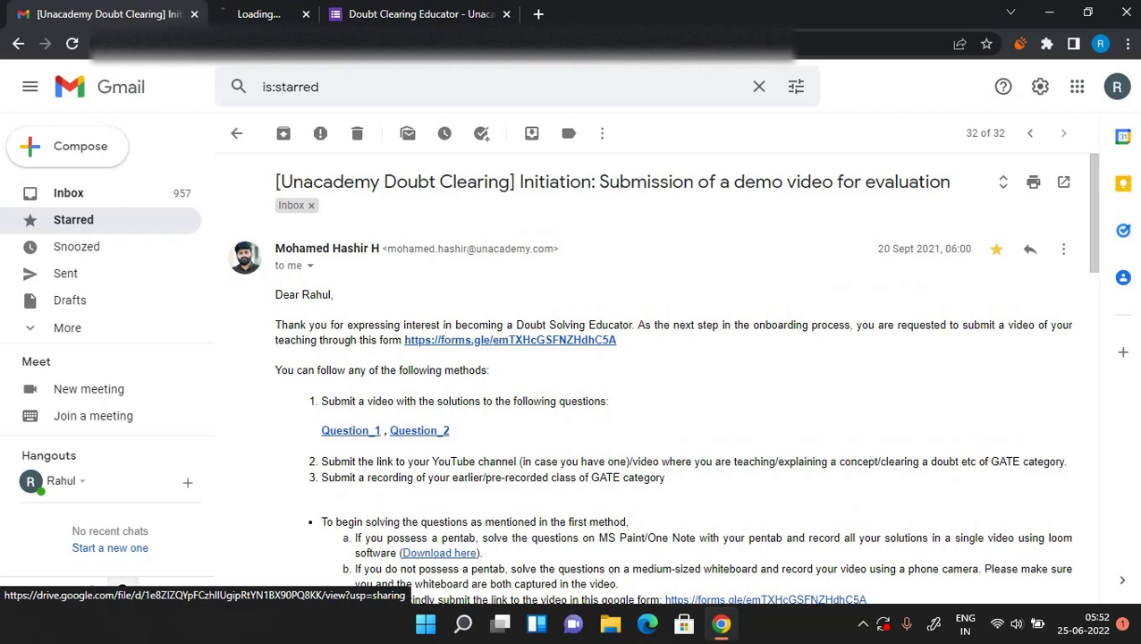
pyautogui.rightClick(421, 430)
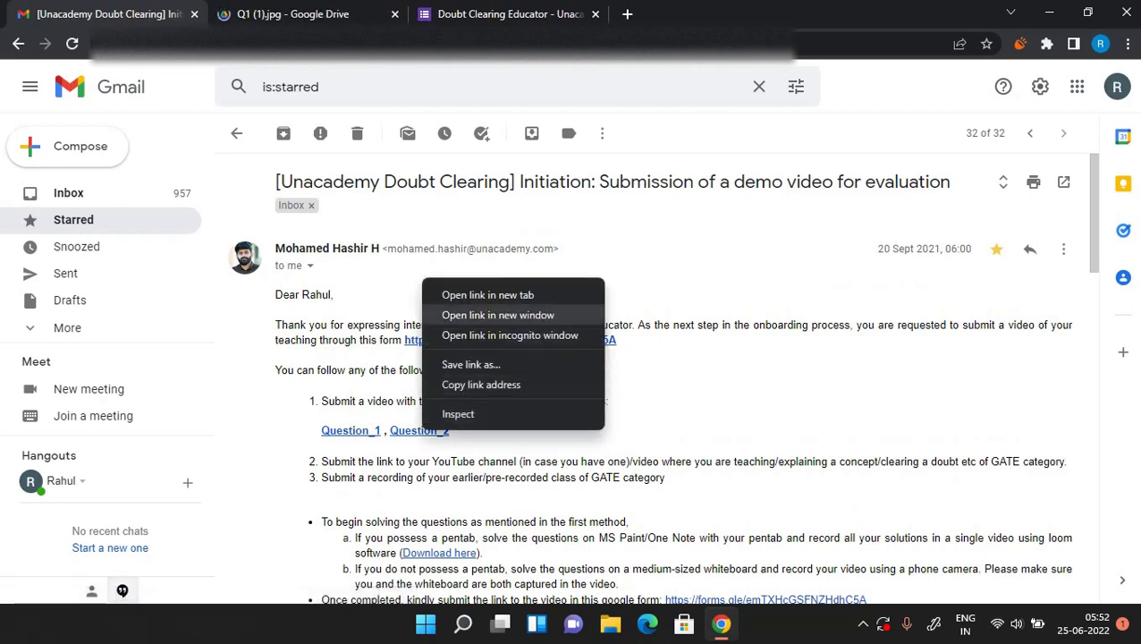
pyautogui.click(487, 294)
# View the question images Q1 (1).jpg and Q2 (1).jpg in Google Drive
pyautogui.click(293, 14)
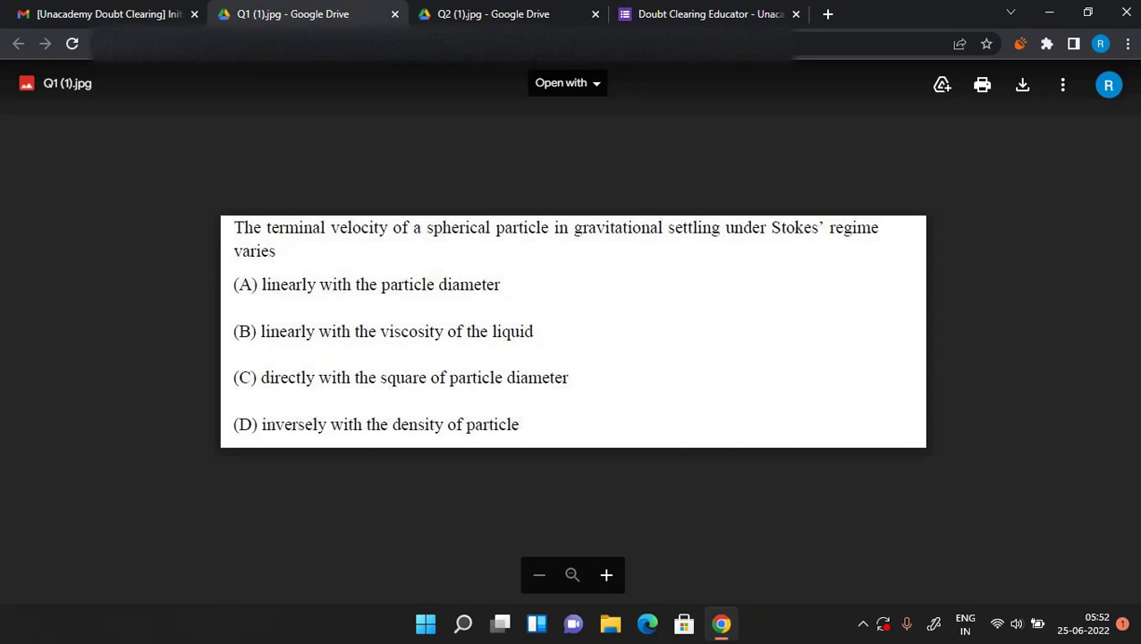
pyautogui.hotkey('ctrl', 'Tab')
pyautogui.hotkey('ctrl', 'shift', 'Tab')
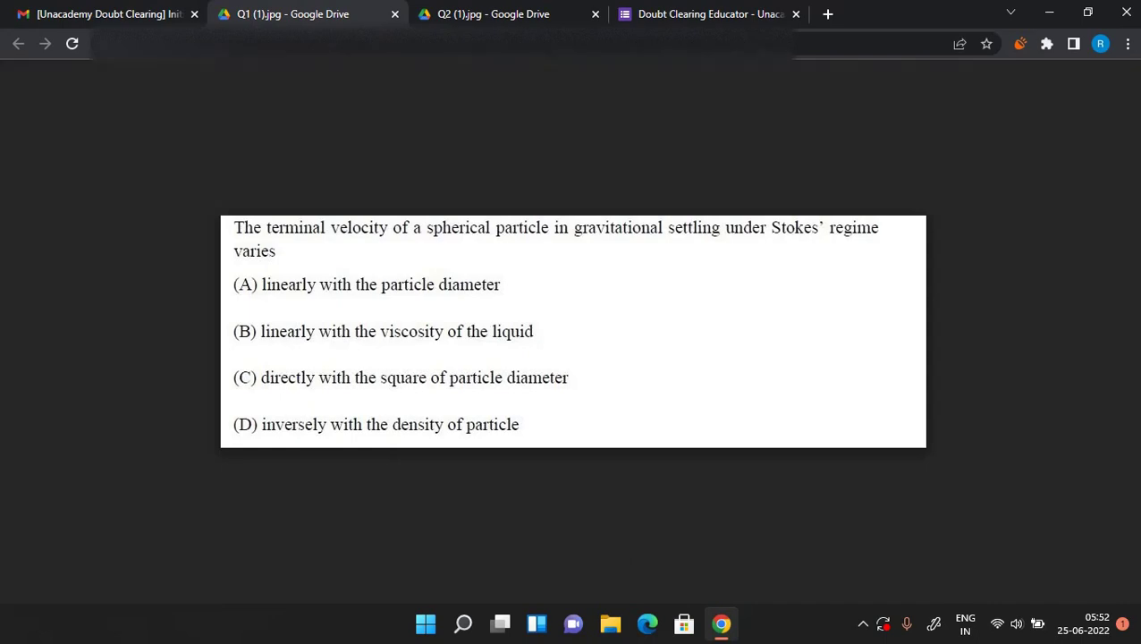
# Return to the Gmail message, open its video submission form link in a new tab and display that form
pyautogui.click(152, 13)
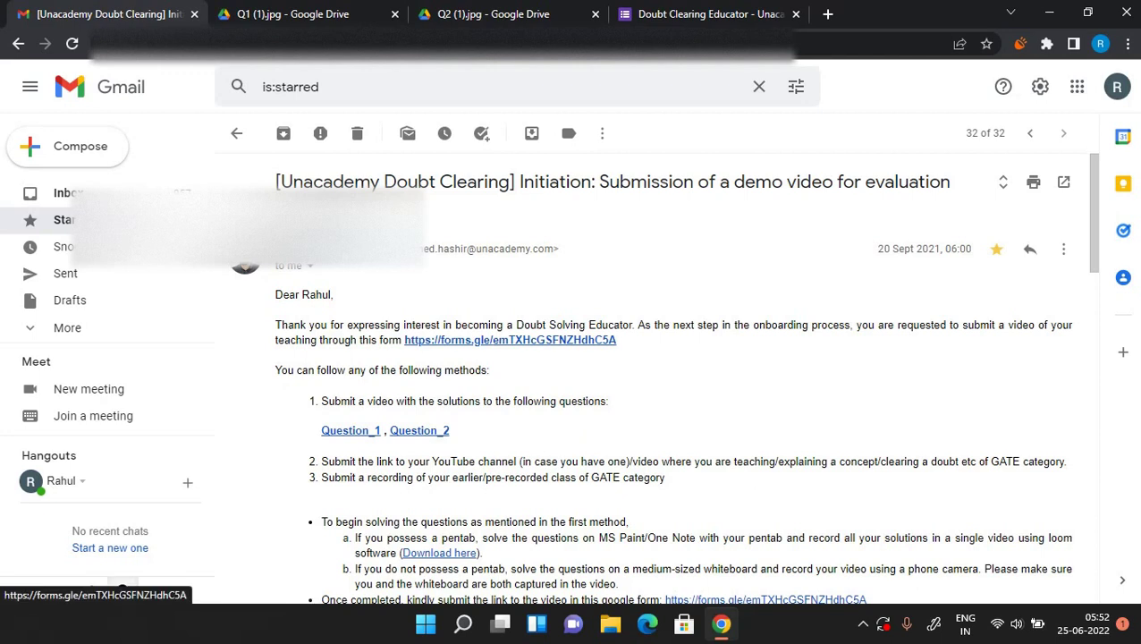
pyautogui.rightClick(498, 336)
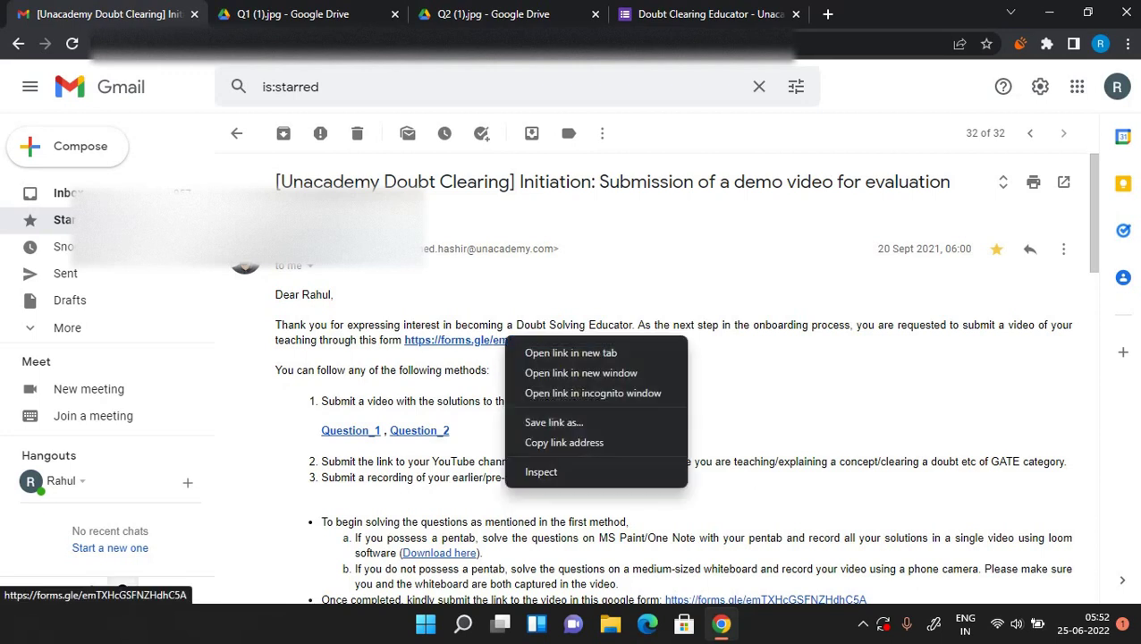
pyautogui.click(545, 352)
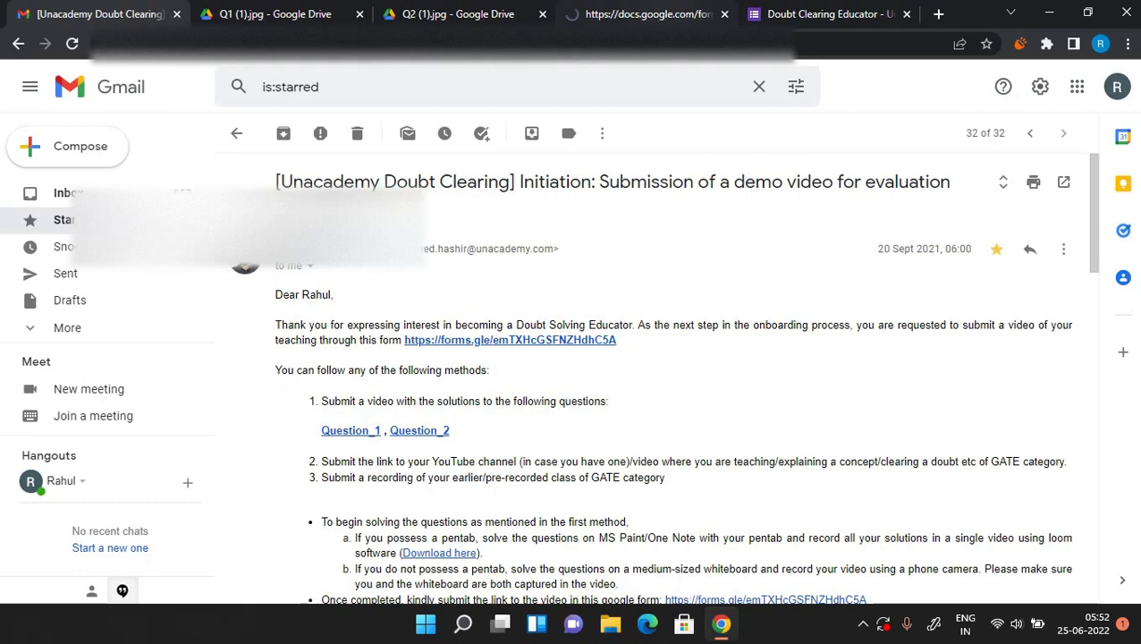
pyautogui.hotkey('ctrl', '4')
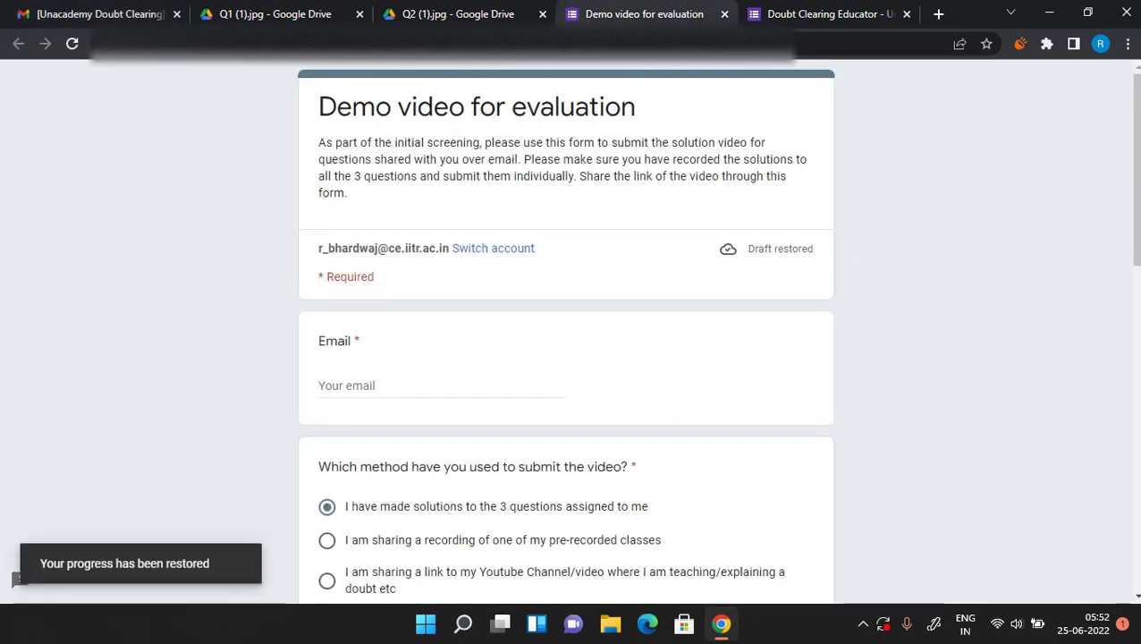
# Examine the email field, the video submission method question and the teaching language question in the demo video form
pyautogui.click(442, 386)
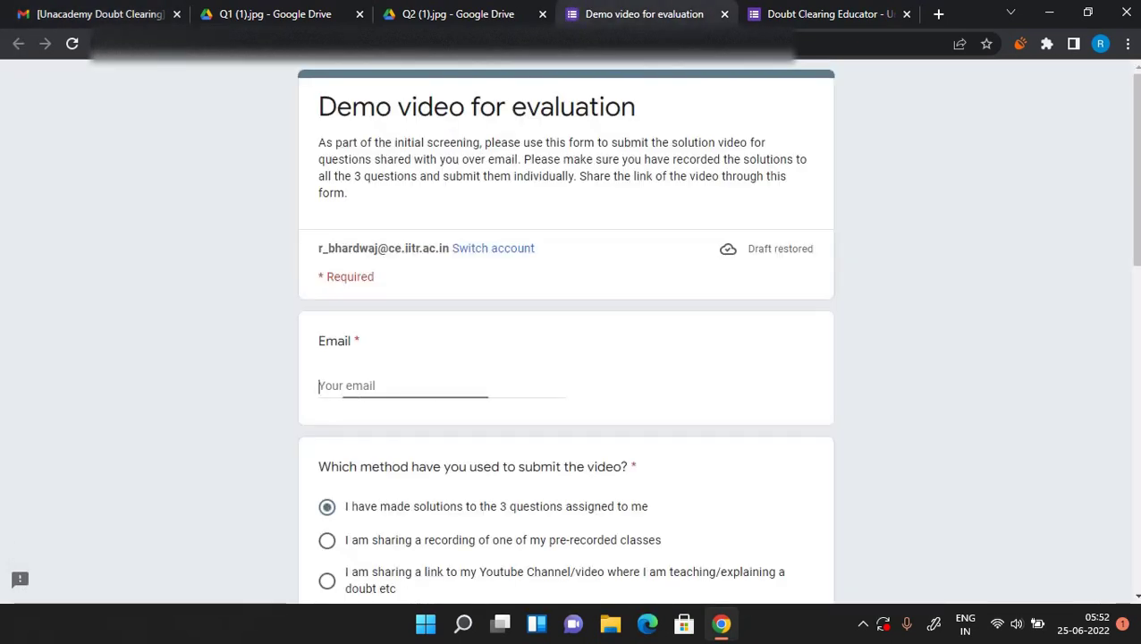
pyautogui.scroll(-1, 566, 330)
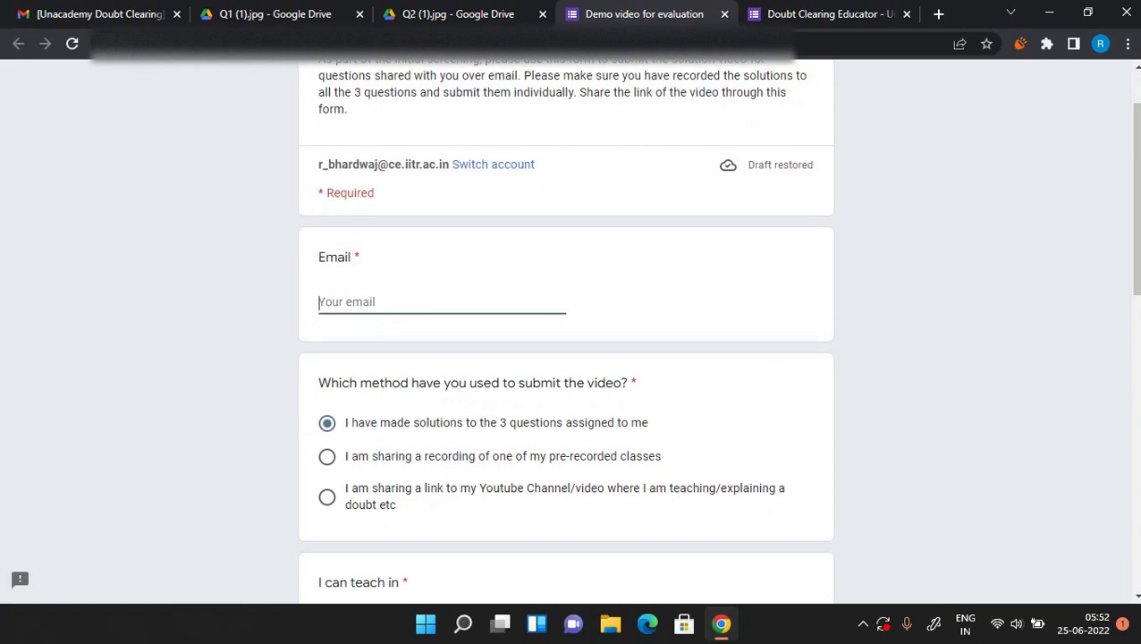
pyautogui.scroll(-2, 566, 331)
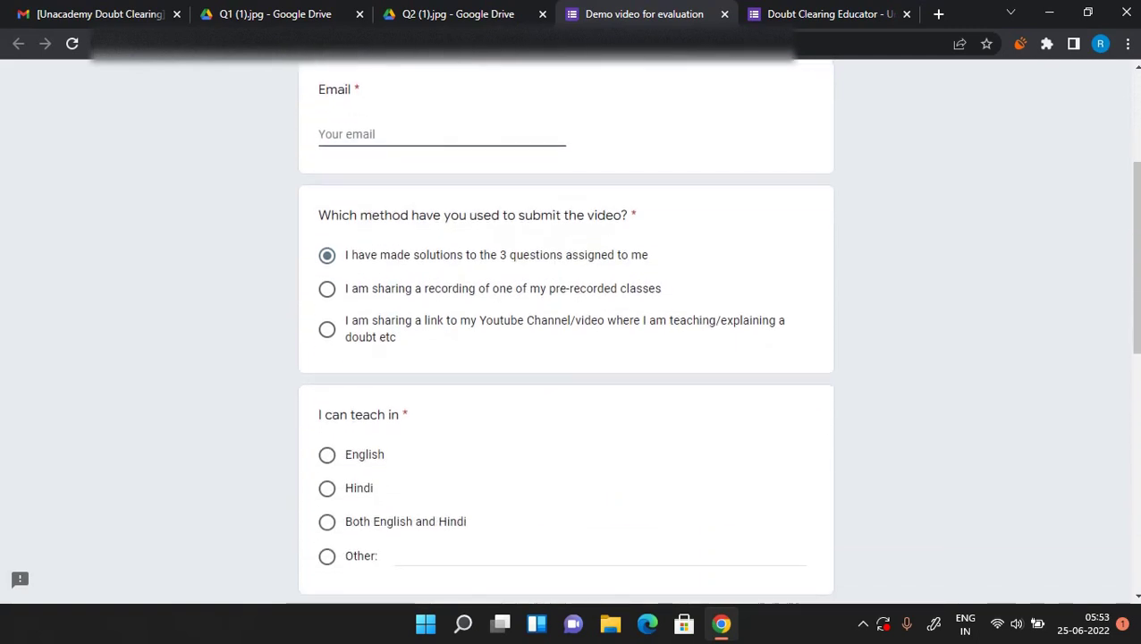
pyautogui.scroll(-2, 566, 331)
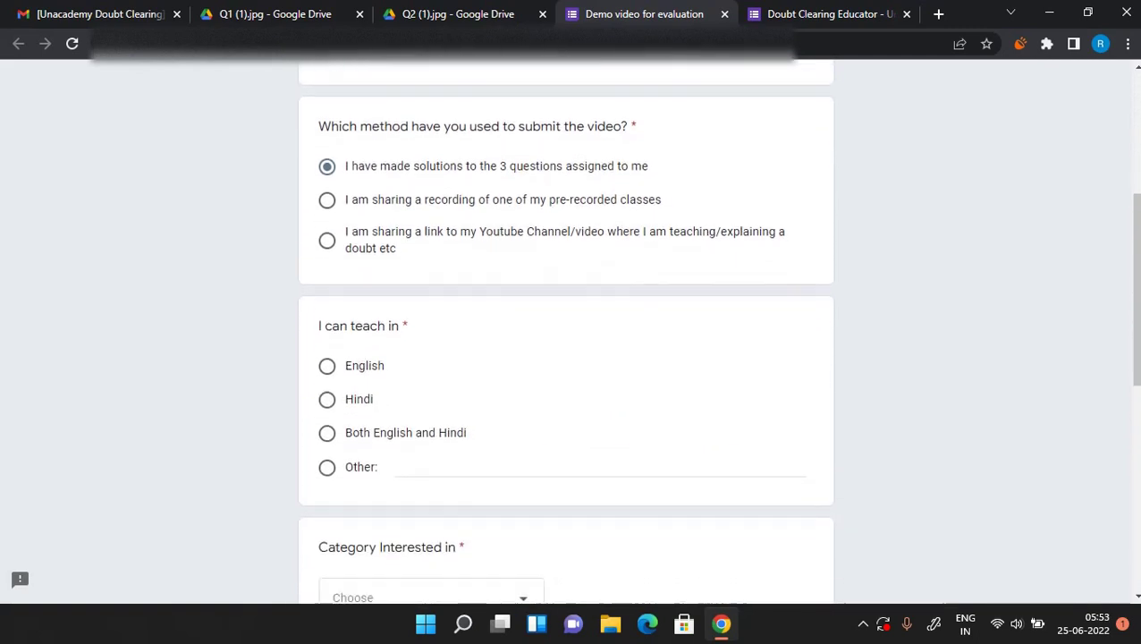
pyautogui.scroll(-2, 566, 330)
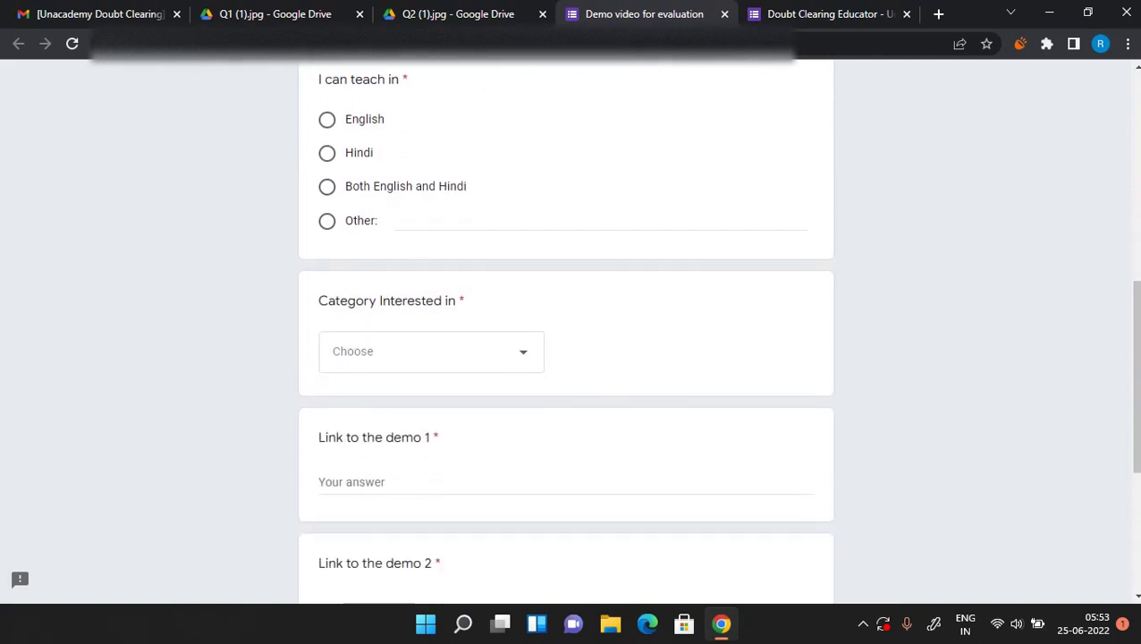
# Browse the options of the Category Interested in question and close the list without choosing one
pyautogui.click(431, 350)
pyautogui.scroll(-12, 431, 339)
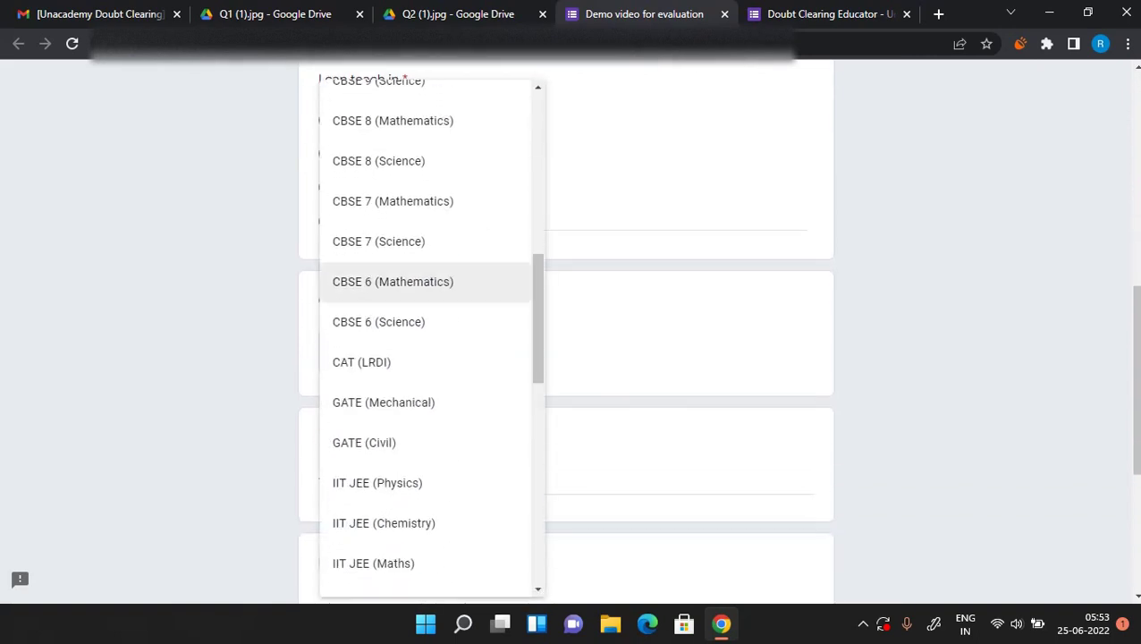
pyautogui.scroll(-3, 429, 447)
pyautogui.press('Escape')
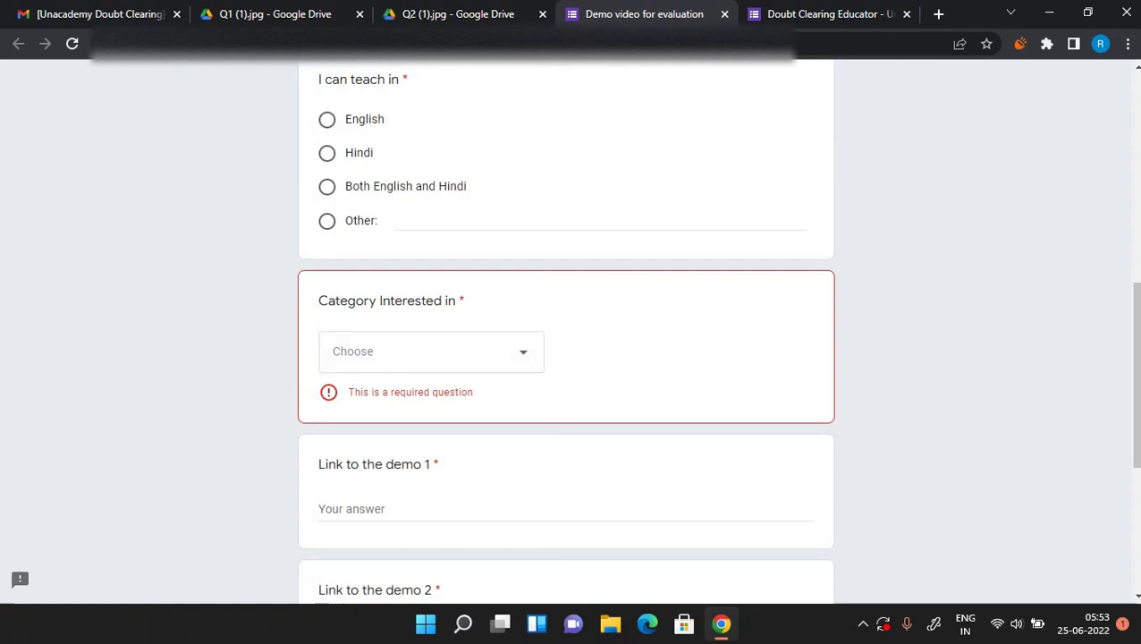
# Examine the Link to the demo 1, 2 and 3 fields through to the end of the form, leaving them empty
pyautogui.scroll(-1, 566, 331)
pyautogui.scroll(-1, 566, 331)
pyautogui.click(402, 425)
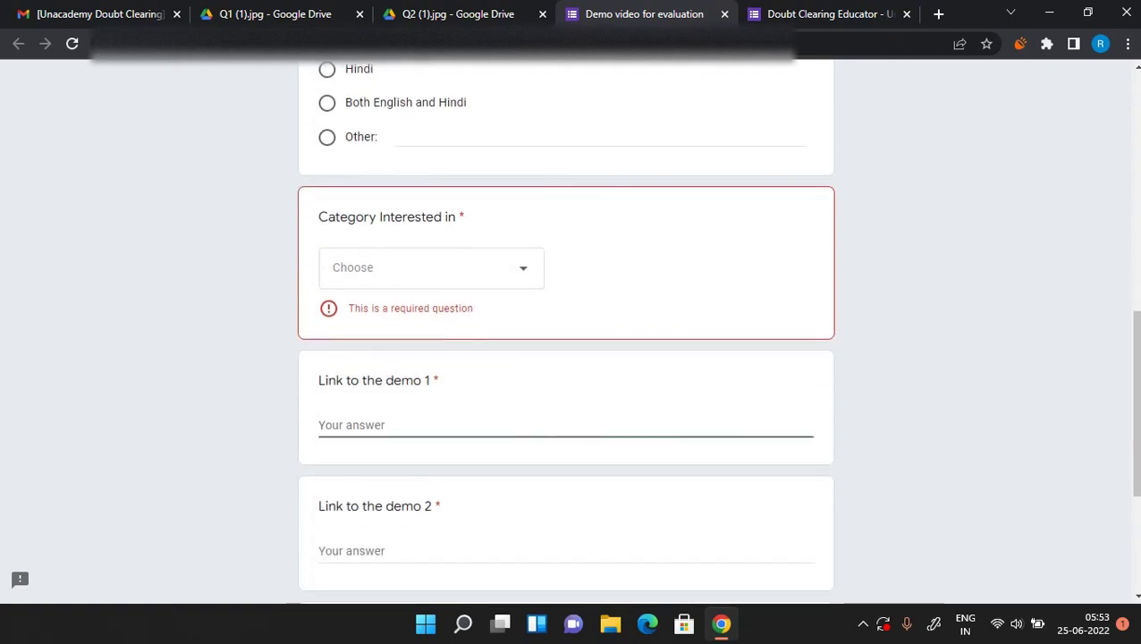
pyautogui.scroll(-2, 566, 331)
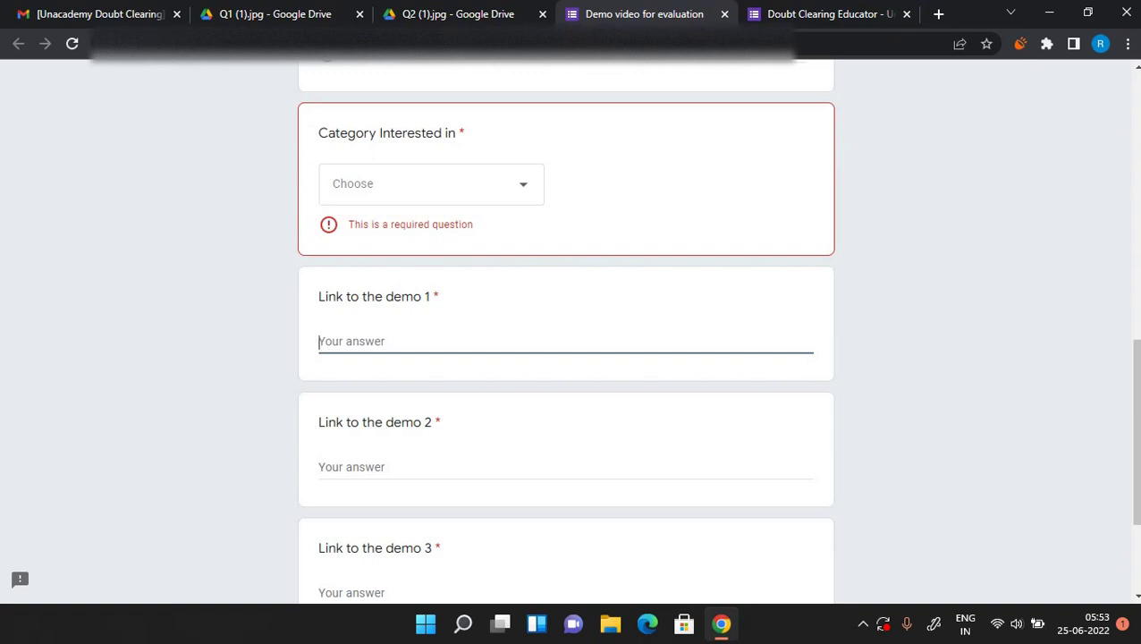
pyautogui.scroll(-1, 565, 358)
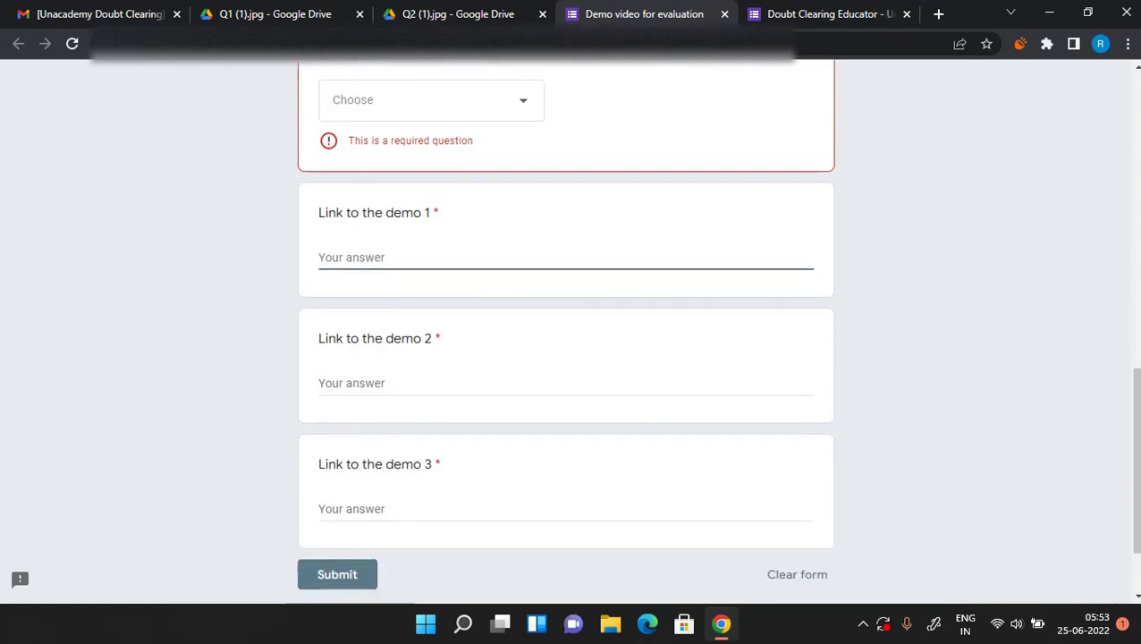
pyautogui.press('Tab')
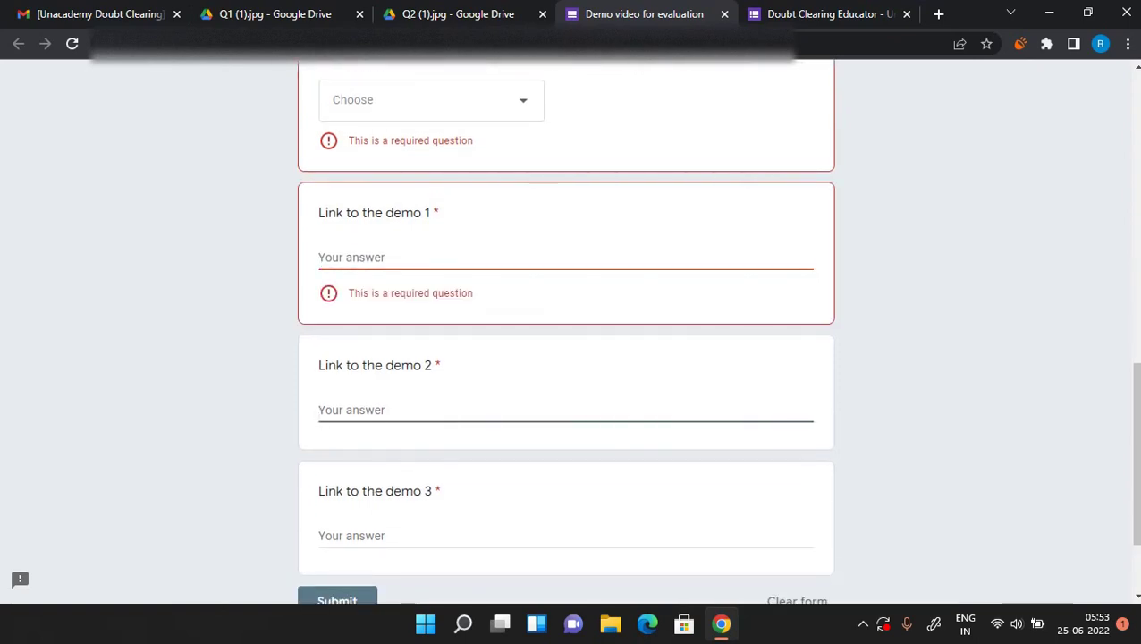
pyautogui.scroll(-1, 566, 358)
pyautogui.press('Tab')
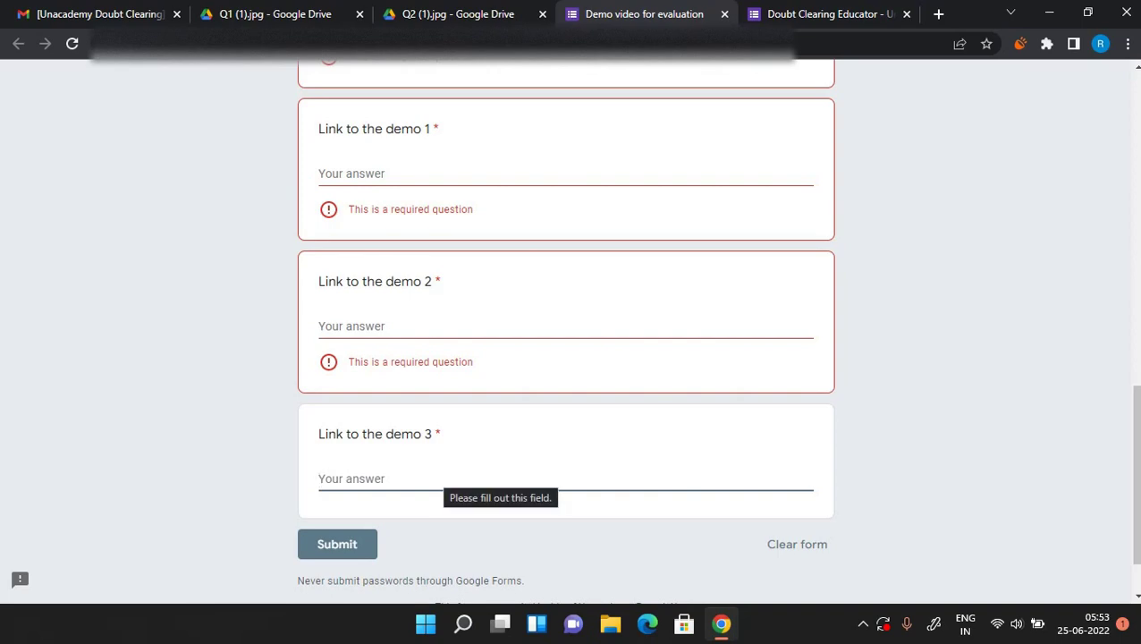
pyautogui.scroll(15, 566, 358)
pyautogui.scroll(-15, 566, 358)
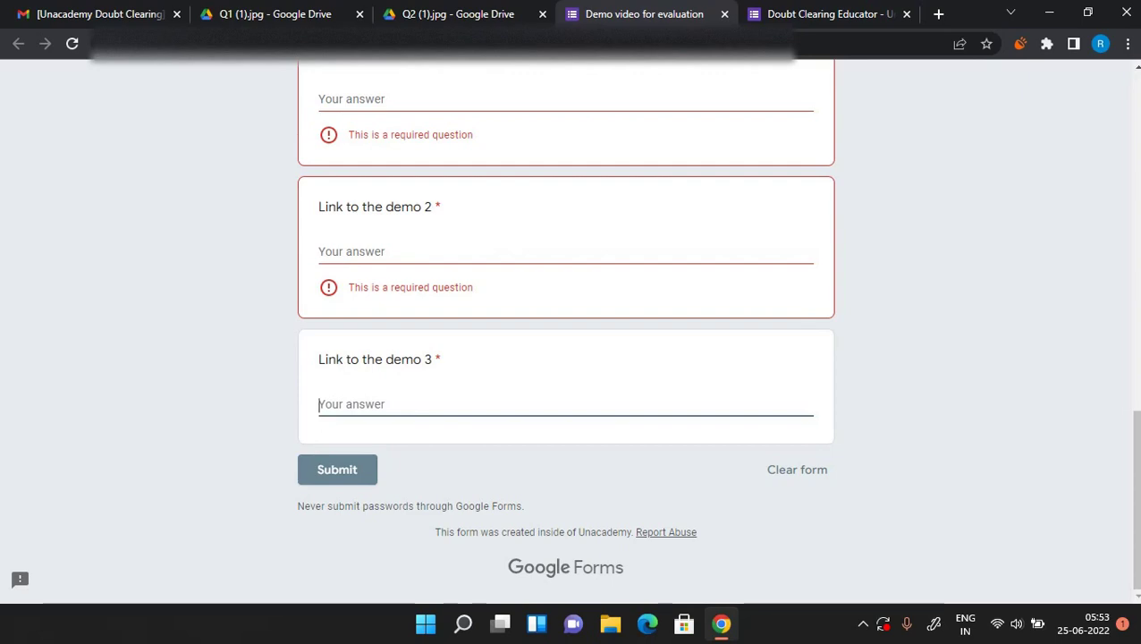
pyautogui.scroll(12, 566, 331)
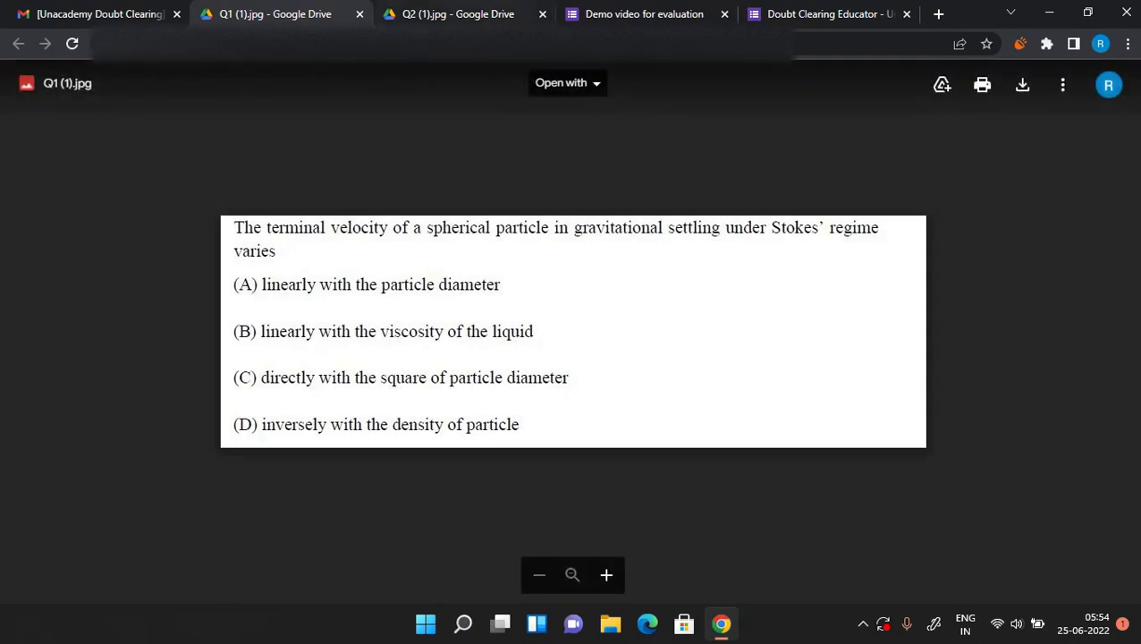
# Switch back to the Demo video for evaluation form and look over its questions again
pyautogui.click(644, 13)
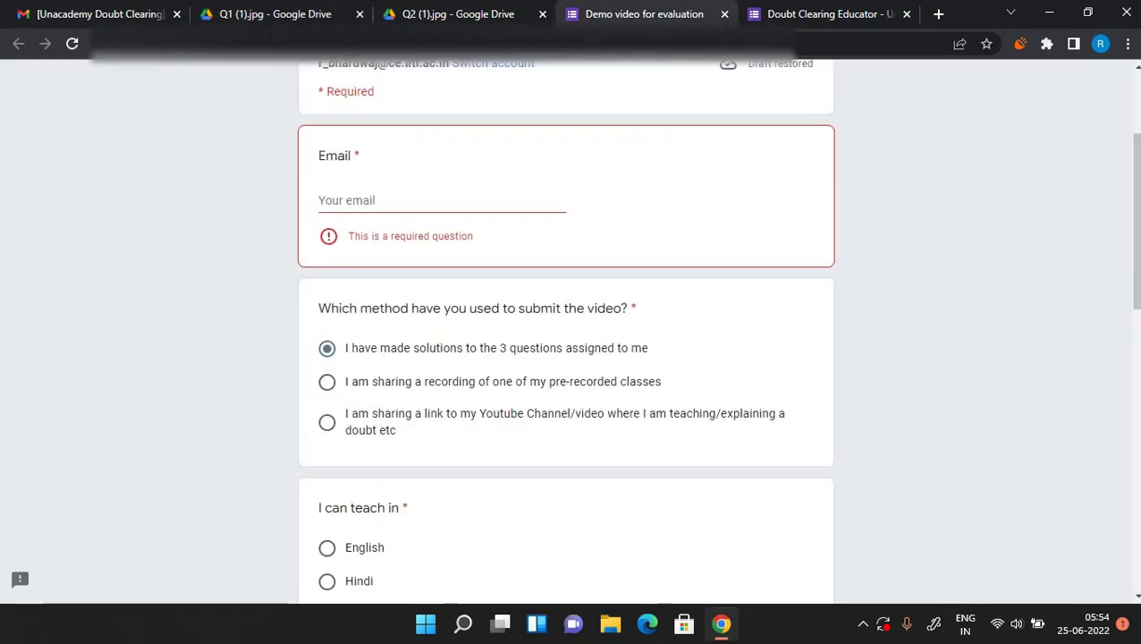
pyautogui.scroll(-5, 565, 358)
pyautogui.scroll(5, 565, 358)
pyautogui.scroll(2, 565, 357)
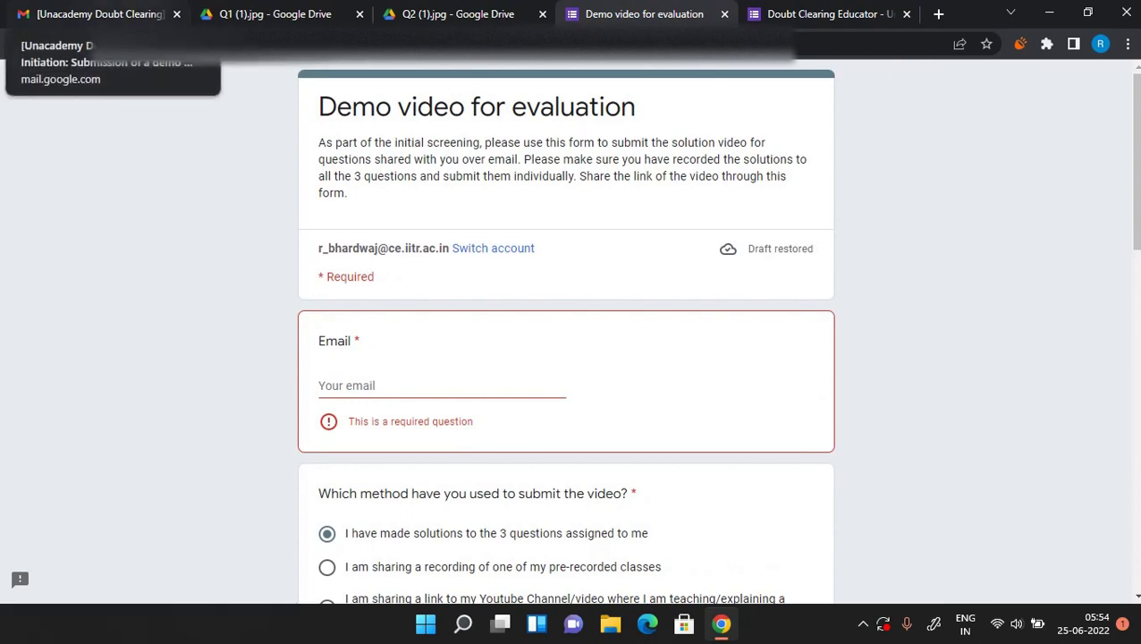
# Return to Gmail's starred messages and open the Unacademy message "Feedback Received For Your 1st Three Solutions"
pyautogui.click(93, 13)
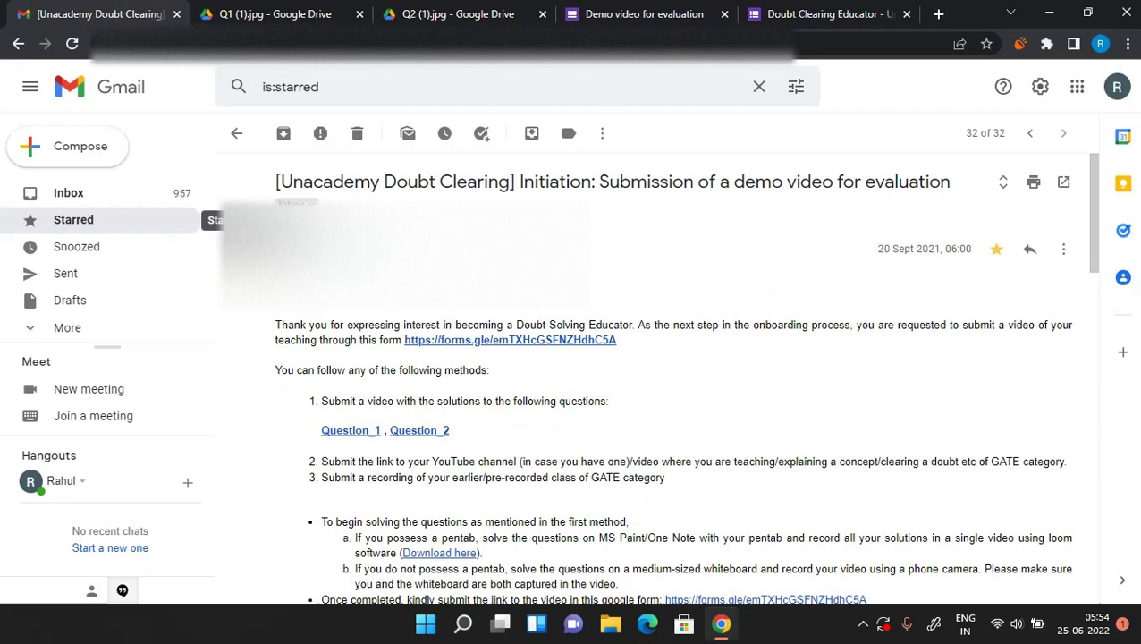
pyautogui.hotkey('alt', 'Left')
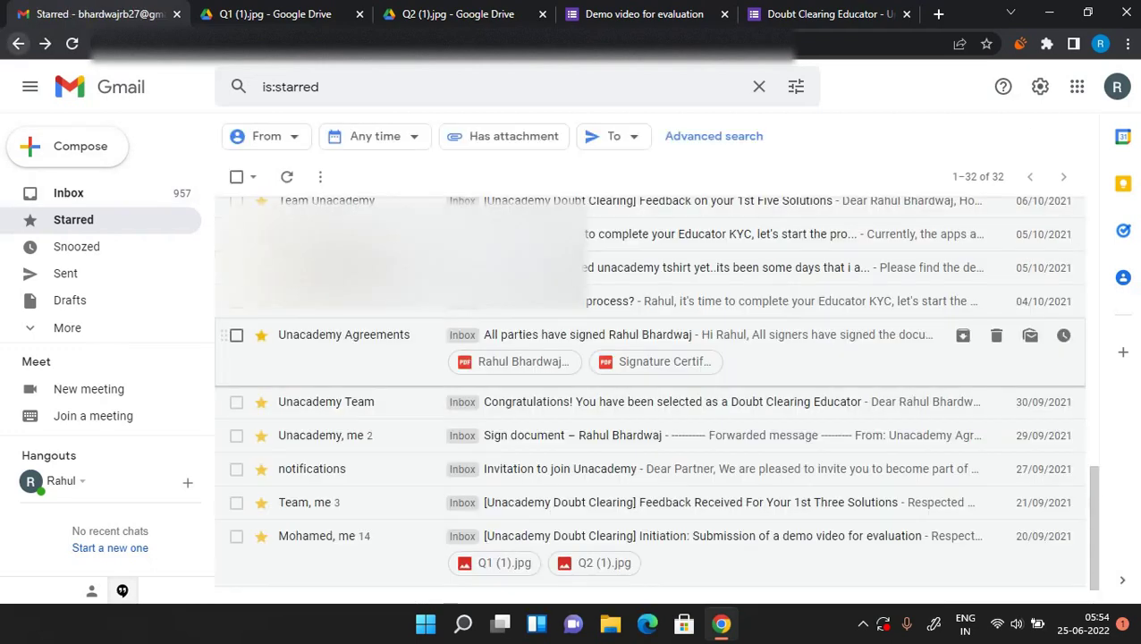
pyautogui.click(706, 459)
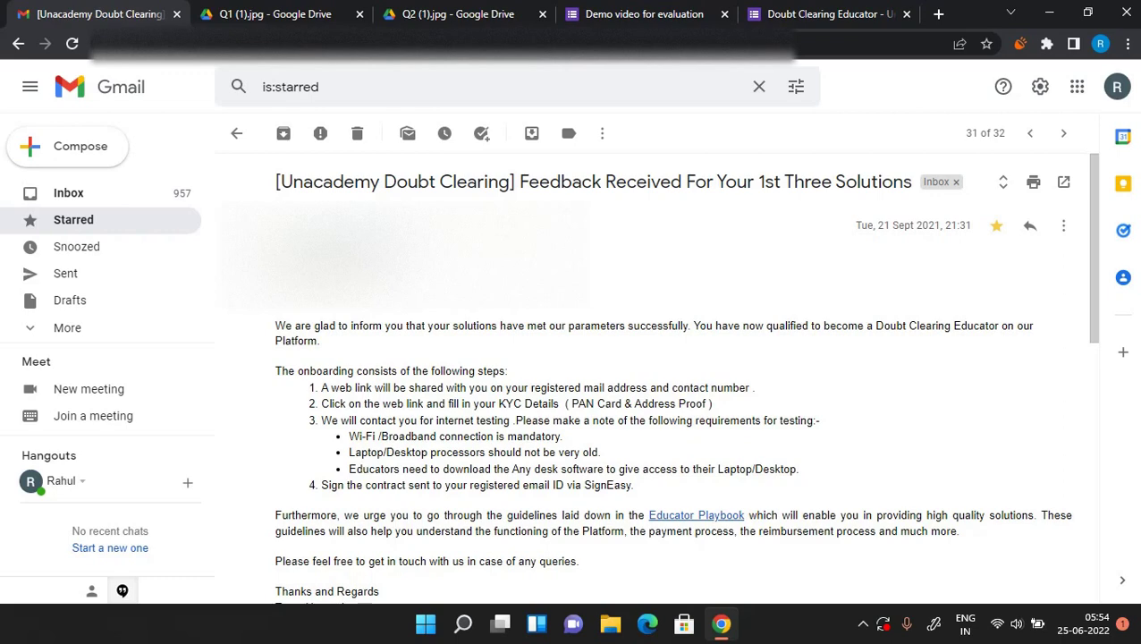
# Read the feedback message's onboarding steps, internet testing requirements, Educator Playbook paragraph and the replies below
pyautogui.scroll(-1, 653, 403)
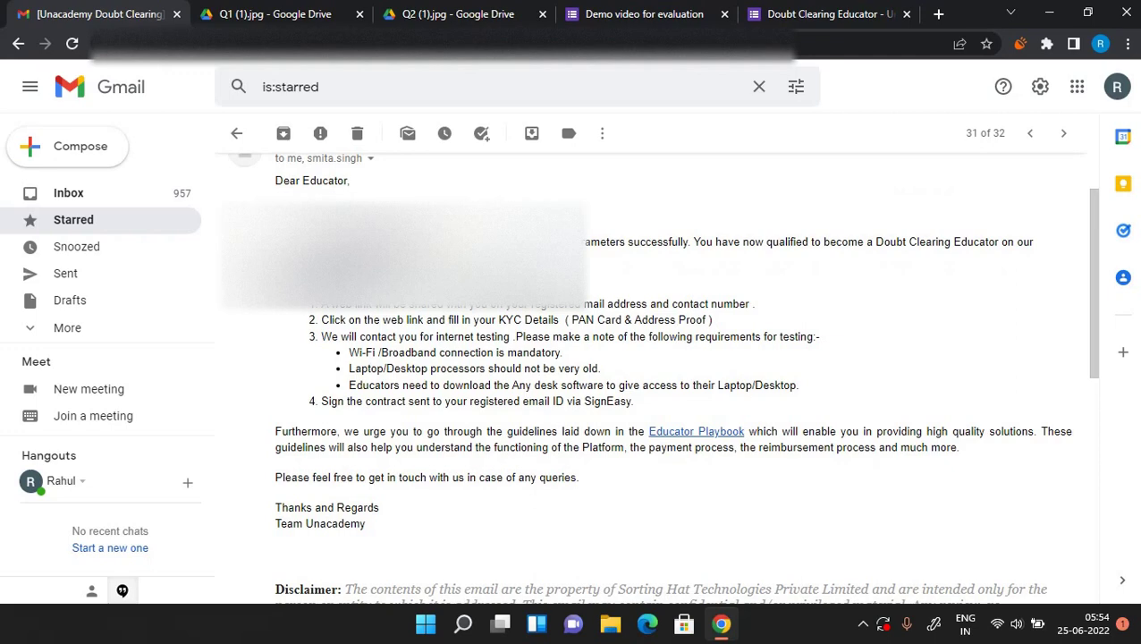
pyautogui.scroll(-1, 661, 376)
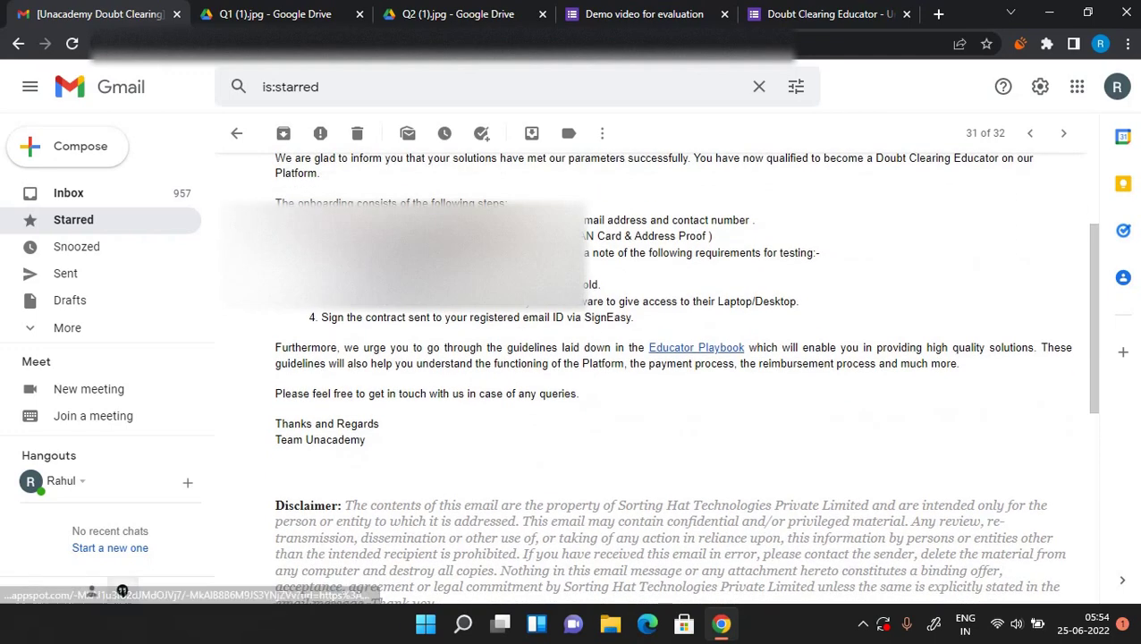
pyautogui.scroll(2, 661, 376)
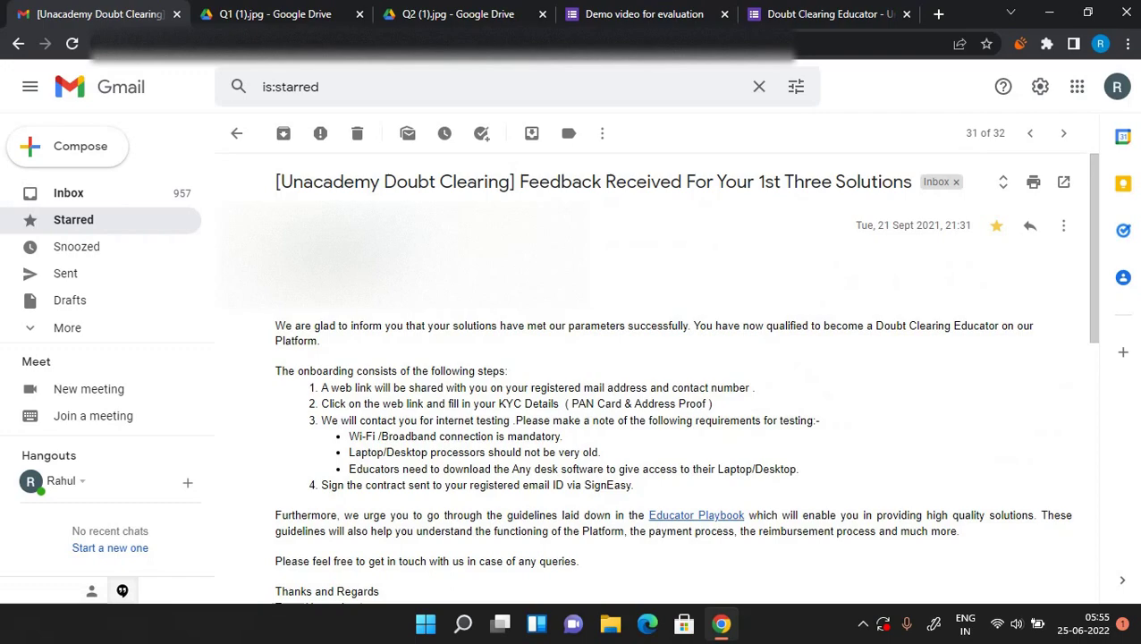
pyautogui.scroll(-5, 661, 376)
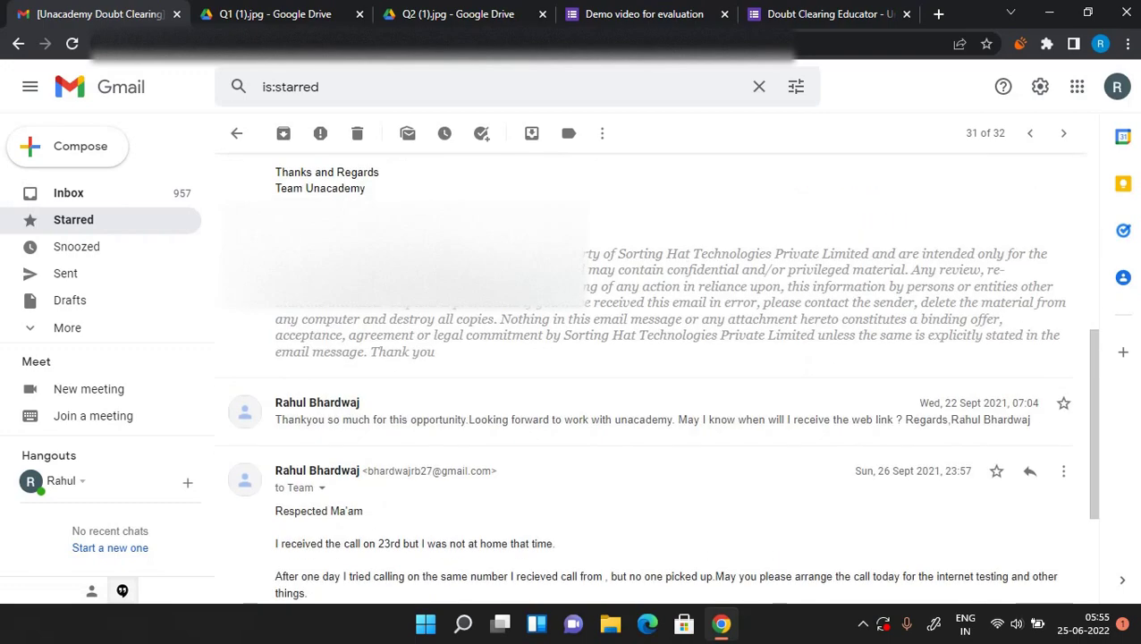
pyautogui.scroll(4, 662, 376)
pyautogui.scroll(2, 662, 375)
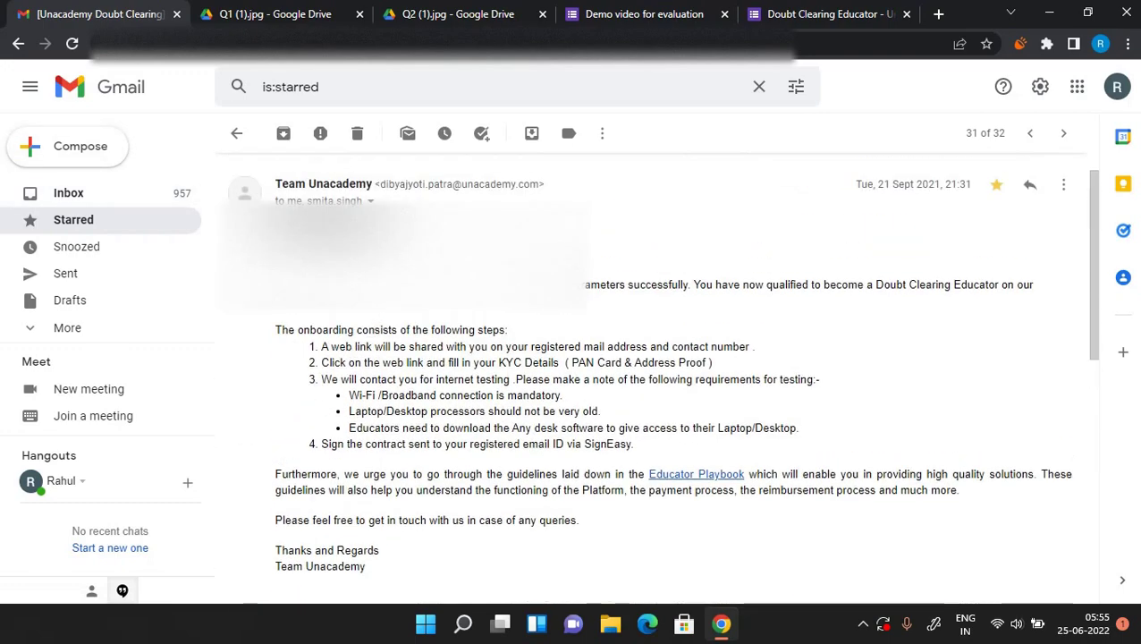
pyautogui.scroll(-3, 662, 376)
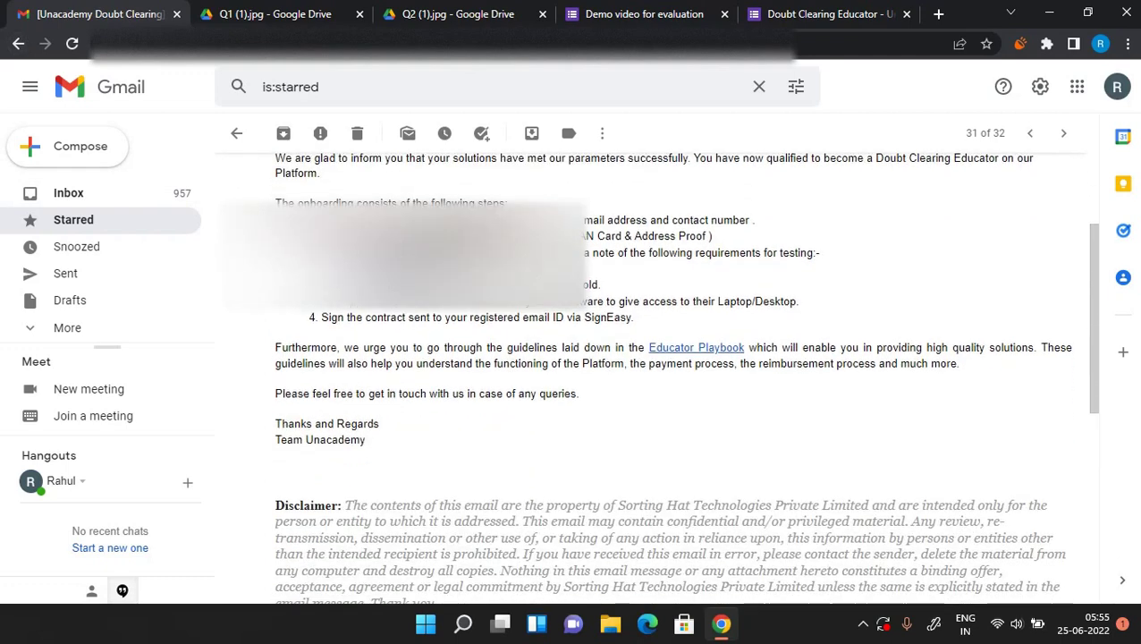
pyautogui.scroll(3, 662, 376)
# Go back to the starred messages and open the "Invitation to join Unacademy" message
pyautogui.click(18, 43)
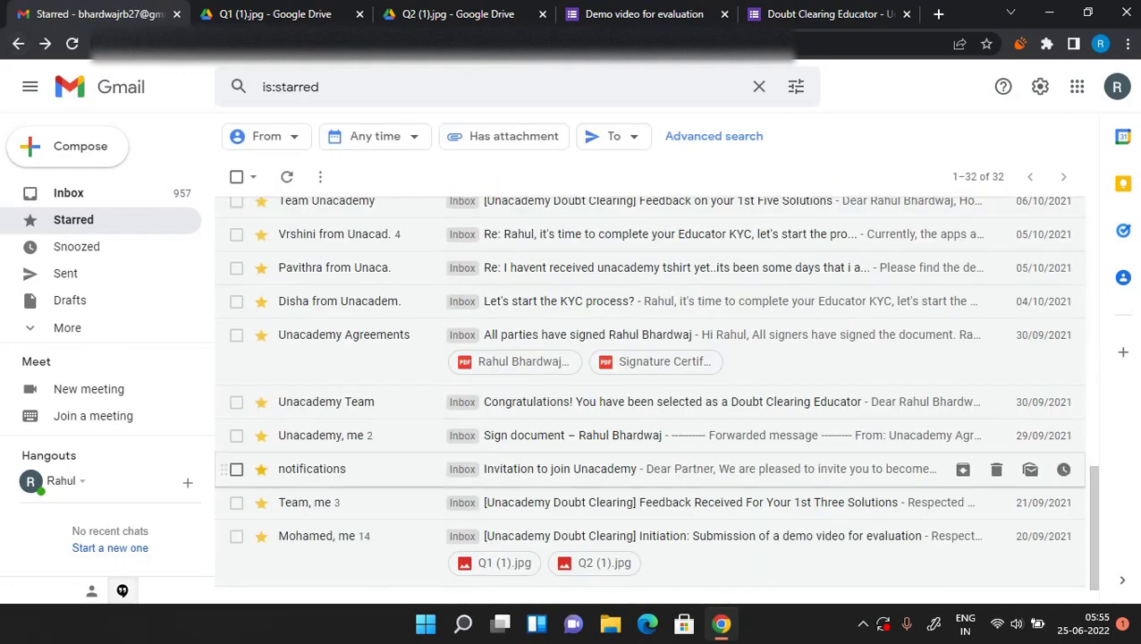
pyautogui.scroll(-2, 652, 438)
pyautogui.click(560, 425)
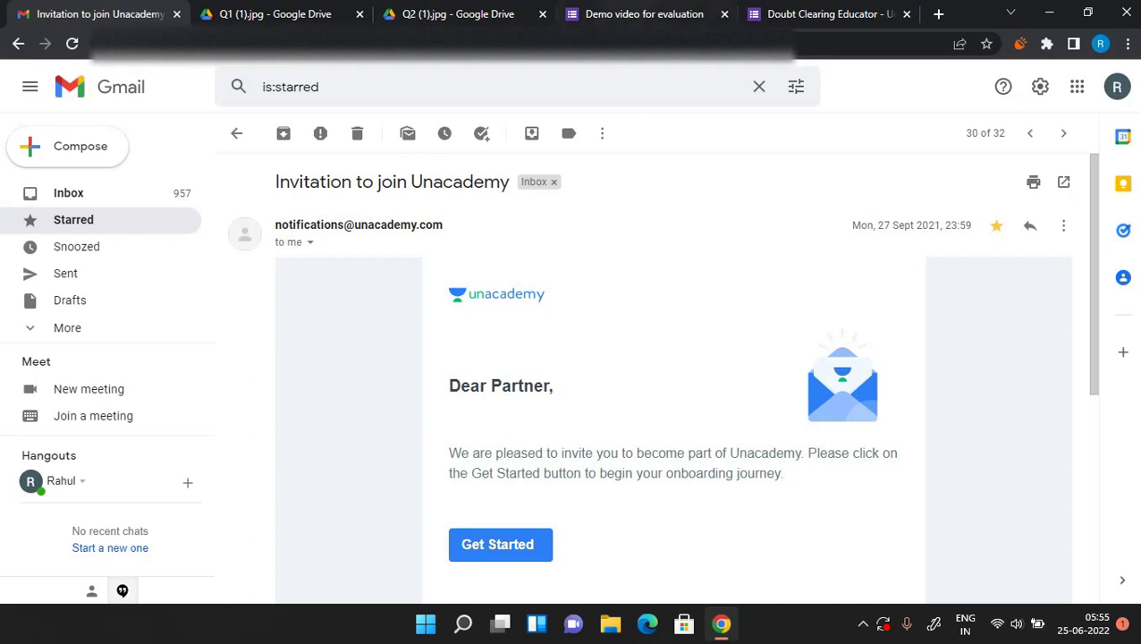
# Switch to the Doubt Clearing Educator - Unacademy application form and view its title and introduction
pyautogui.hotkey('ctrl', '9')
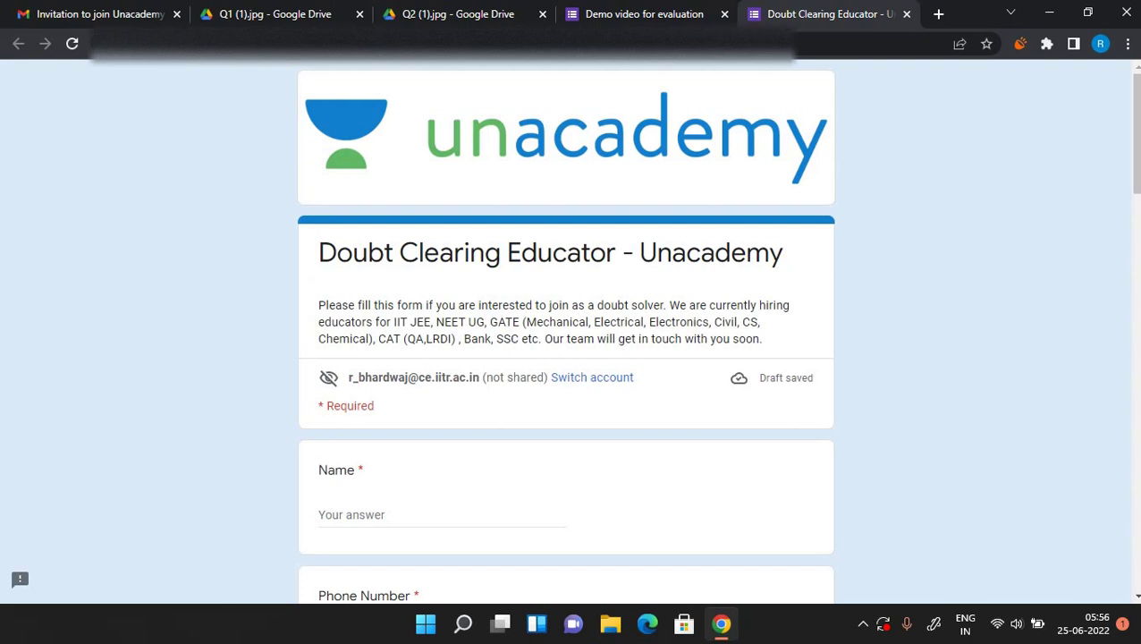
pyautogui.doubleClick(563, 252)
pyautogui.click(564, 252)
pyautogui.click(563, 252)
pyautogui.scroll(-1, 566, 357)
pyautogui.scroll(1, 565, 358)
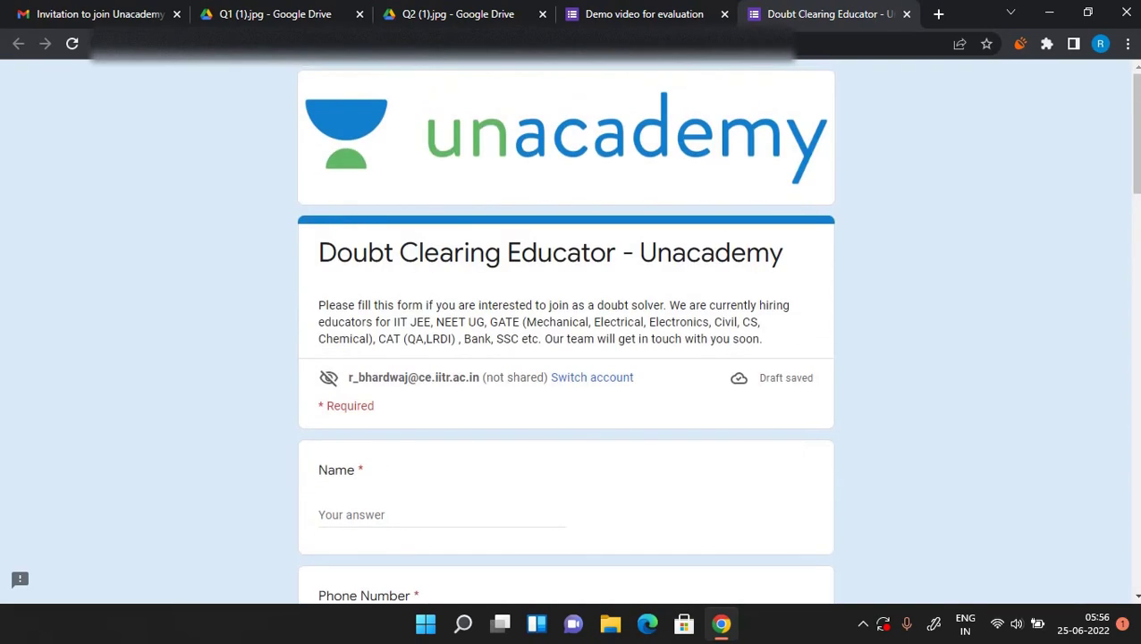